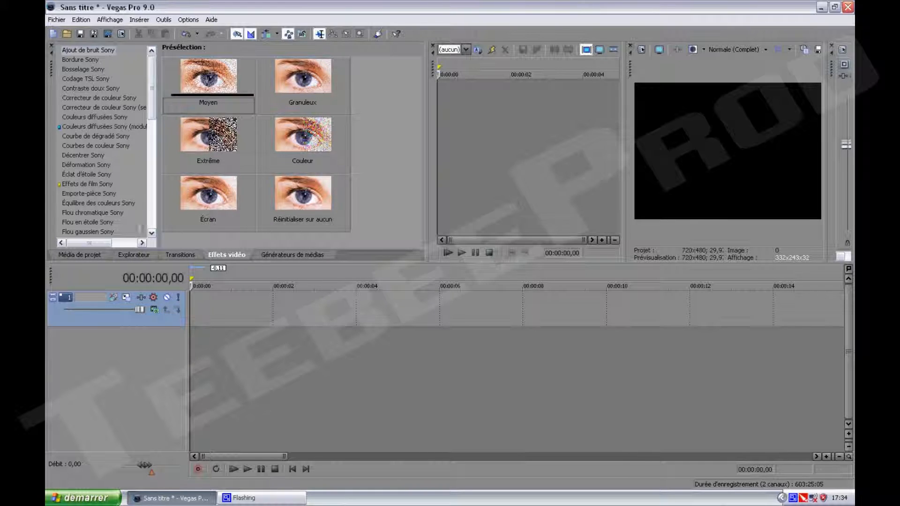
Place the photo IMG_0407 from the Lilou folder at the very start of the video track.
{"action": "left_click", "coordinate": [126, 255]}
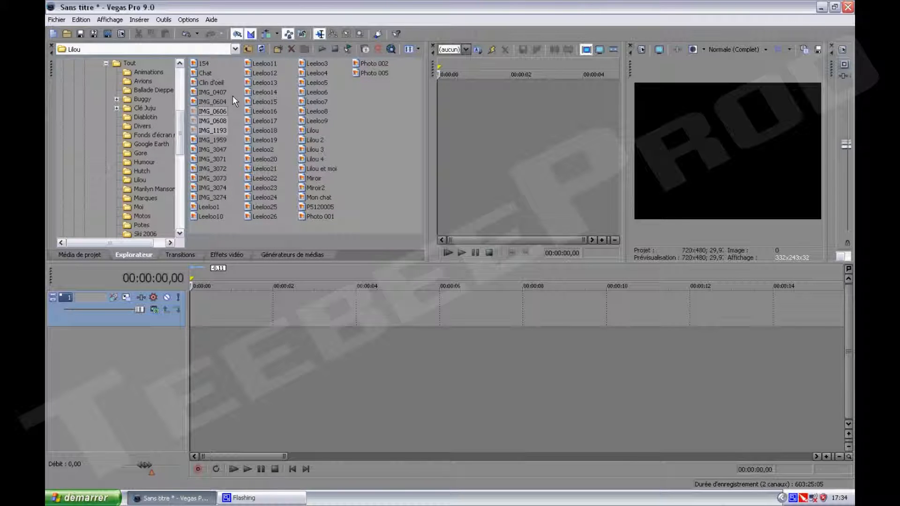
{"action": "left_click", "coordinate": [202, 93]}
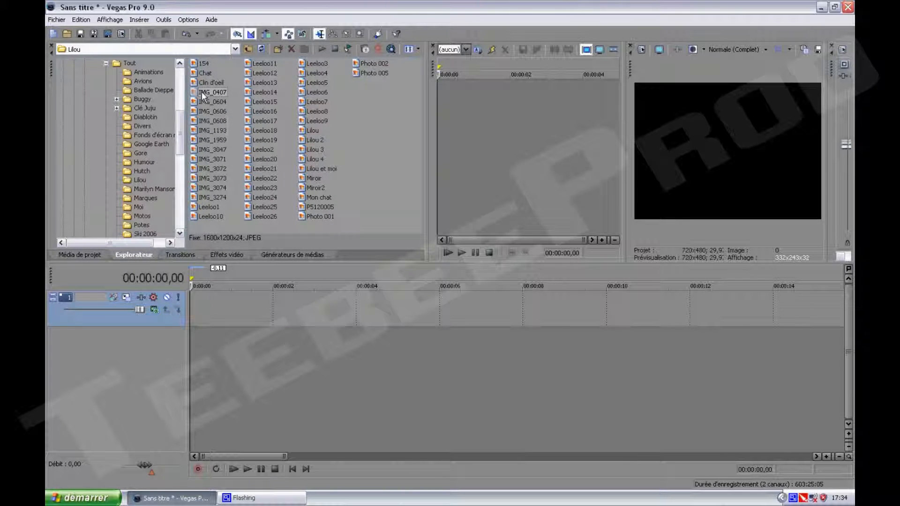
{"action": "left_click_drag", "start_coordinate": [246, 94], "coordinate": [197, 313]}
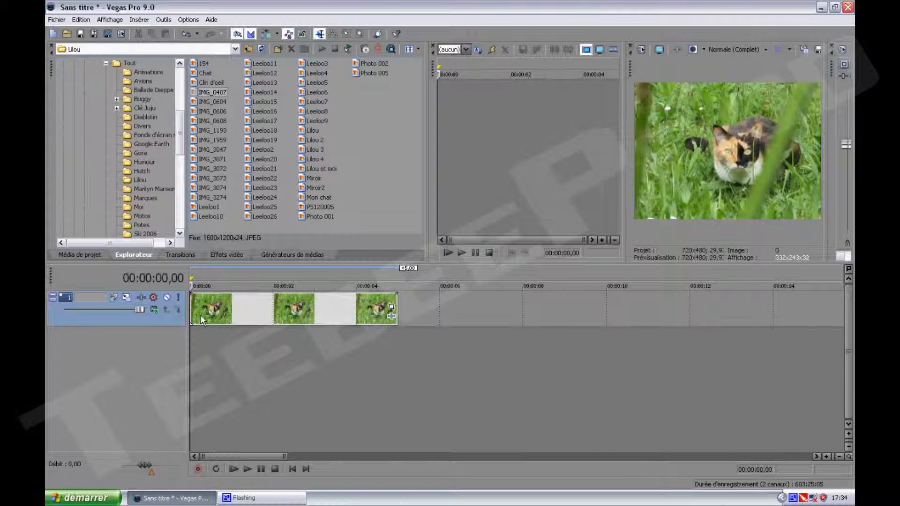
{"action": "left_click", "coordinate": [396, 303]}
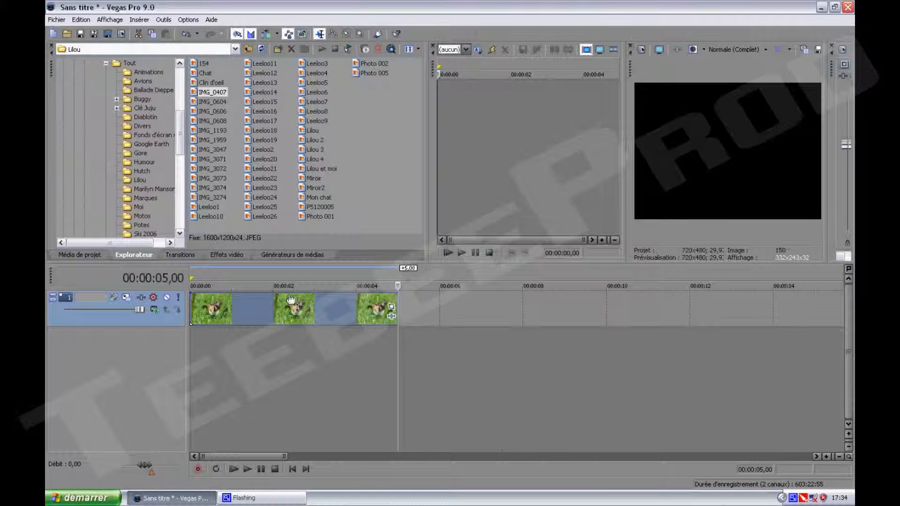
Shorten the IMG_0407 clip so that it ends at the 3-second mark.
{"action": "scroll", "coordinate": [291, 301], "scroll_direction": "up", "scroll_amount": 2}
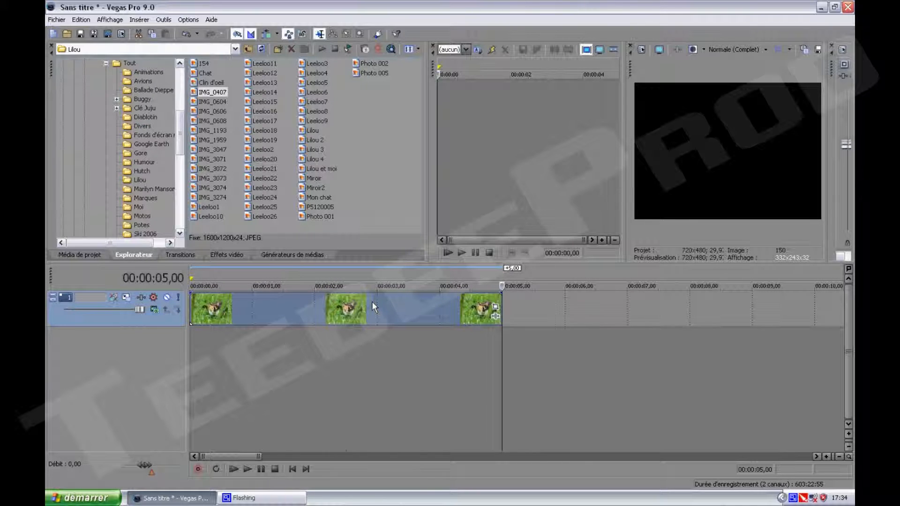
{"action": "scroll", "coordinate": [373, 302], "scroll_direction": "down", "scroll_amount": 3}
{"action": "scroll", "coordinate": [373, 304], "scroll_direction": "up", "scroll_amount": 2}
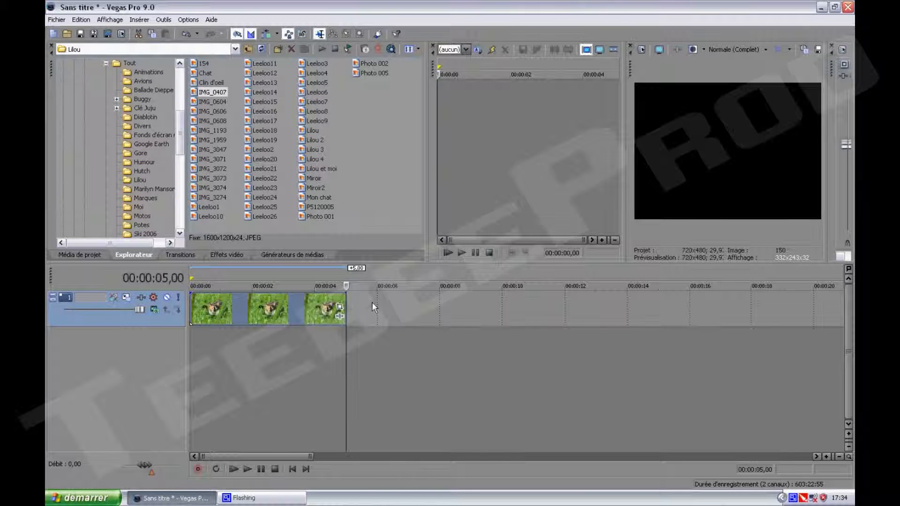
{"action": "scroll", "coordinate": [350, 305], "scroll_direction": "up", "scroll_amount": 1}
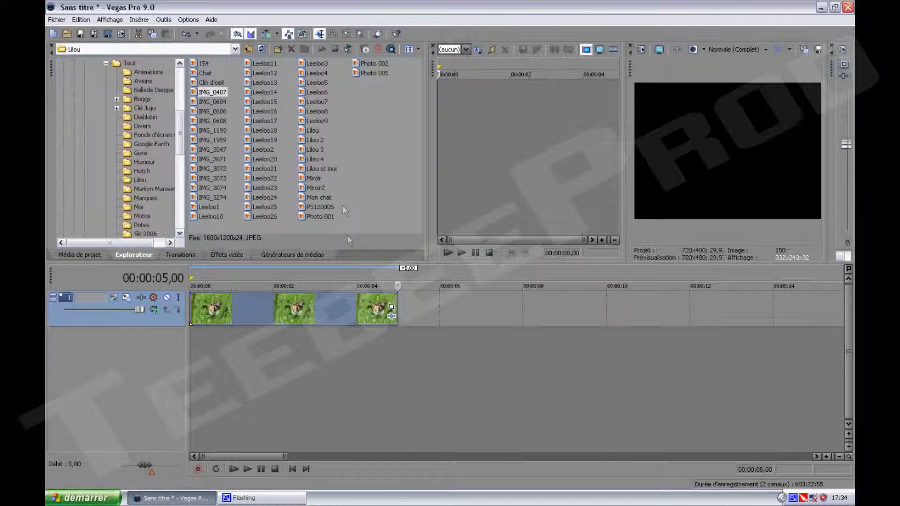
{"action": "left_click", "coordinate": [825, 457]}
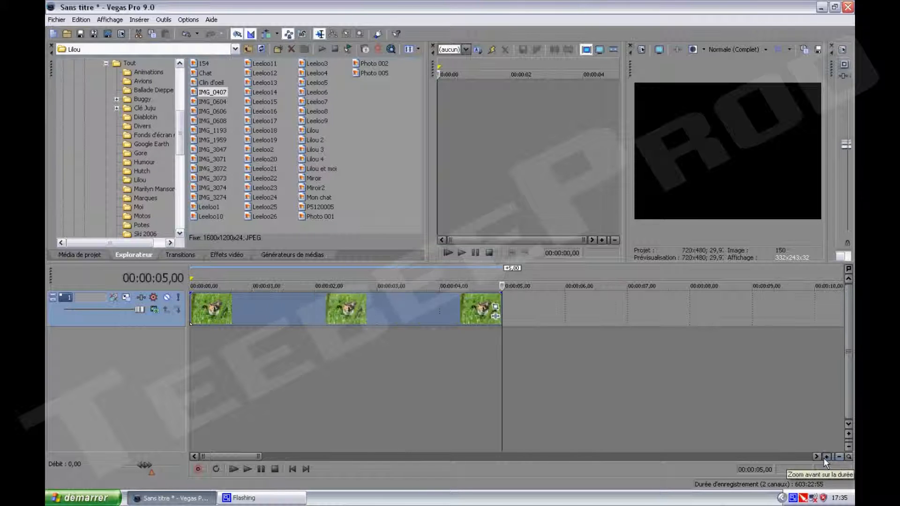
{"action": "left_click", "coordinate": [839, 457]}
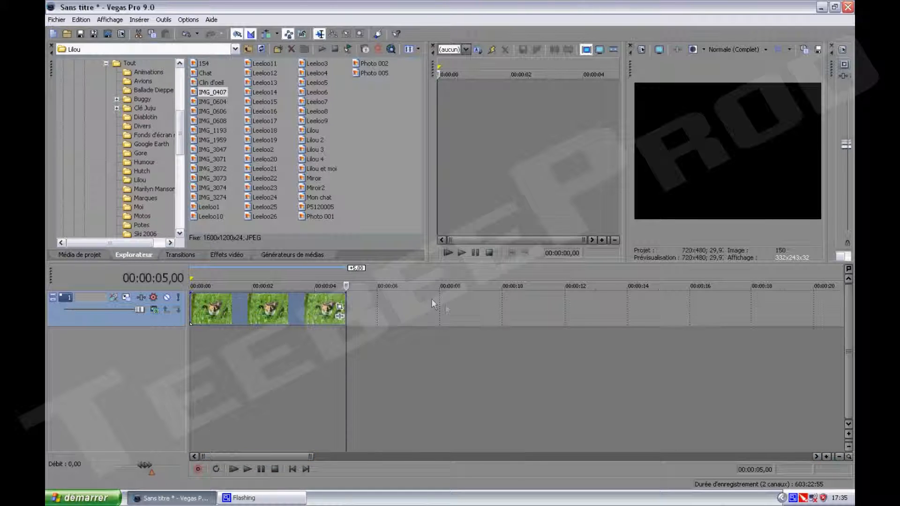
{"action": "scroll", "coordinate": [328, 311], "scroll_direction": "up", "scroll_amount": 1}
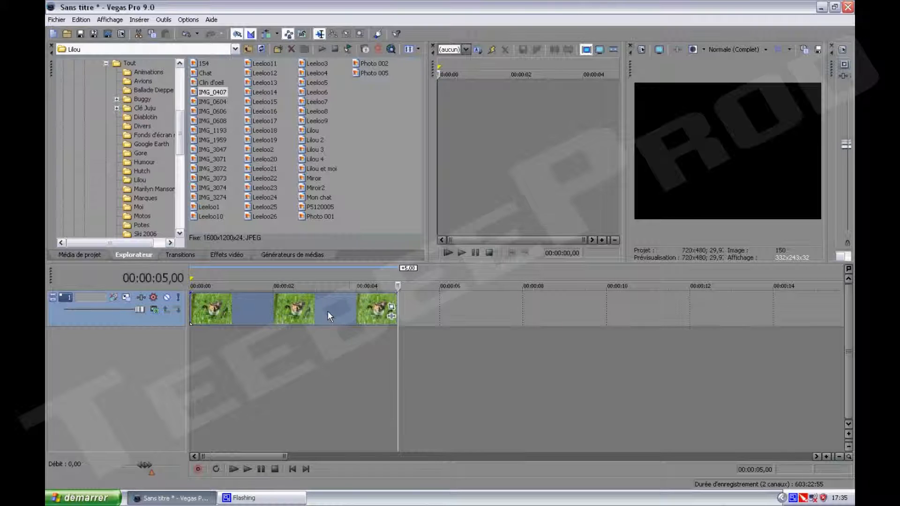
{"action": "scroll", "coordinate": [328, 312], "scroll_direction": "up", "scroll_amount": 1}
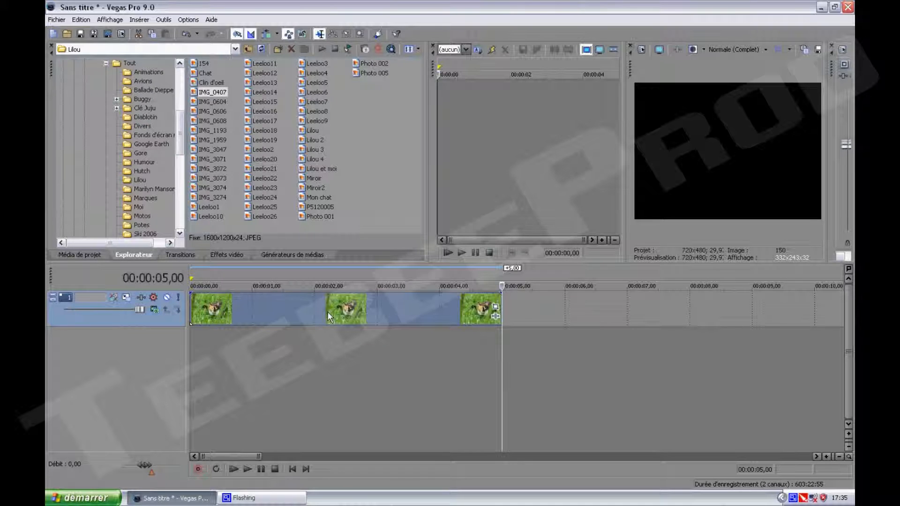
{"action": "left_click", "coordinate": [377, 305]}
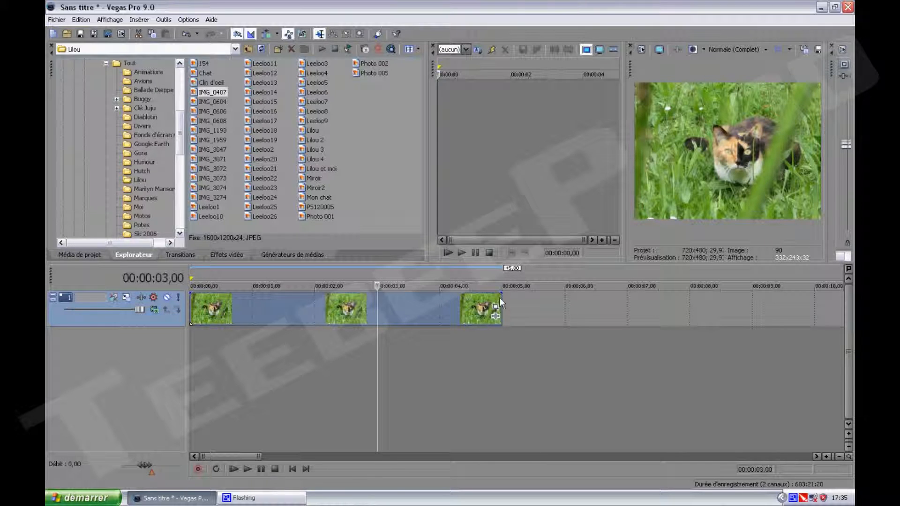
{"action": "left_click_drag", "start_coordinate": [501, 300], "coordinate": [378, 307]}
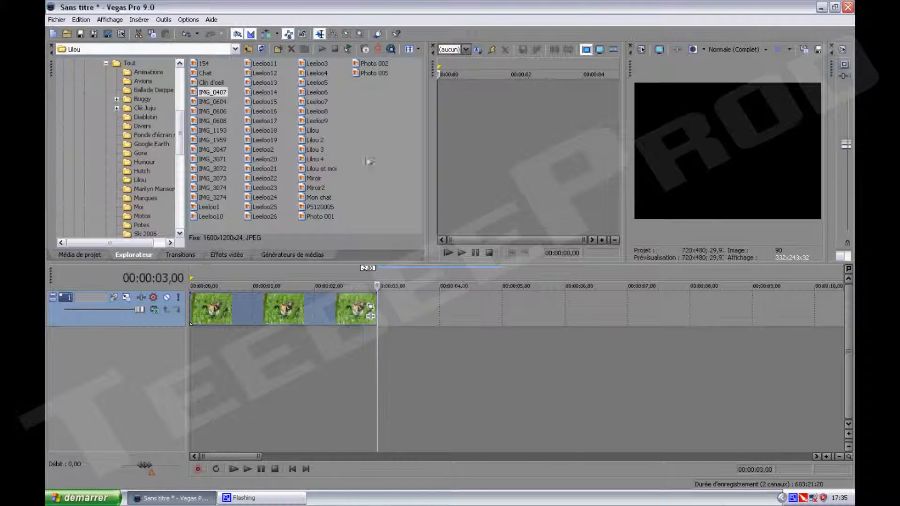
Add the photo IMG_0604 to the same track and snap its start to the end of the first clip.
{"action": "left_click_drag", "start_coordinate": [208, 101], "coordinate": [375, 188]}
{"action": "left_click_drag", "start_coordinate": [415, 305], "coordinate": [421, 309]}
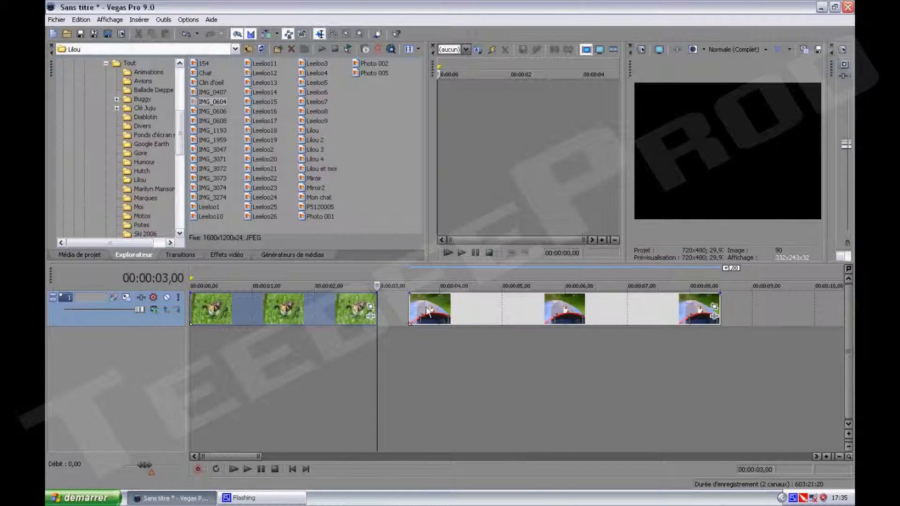
{"action": "left_click_drag", "start_coordinate": [498, 309], "coordinate": [467, 308]}
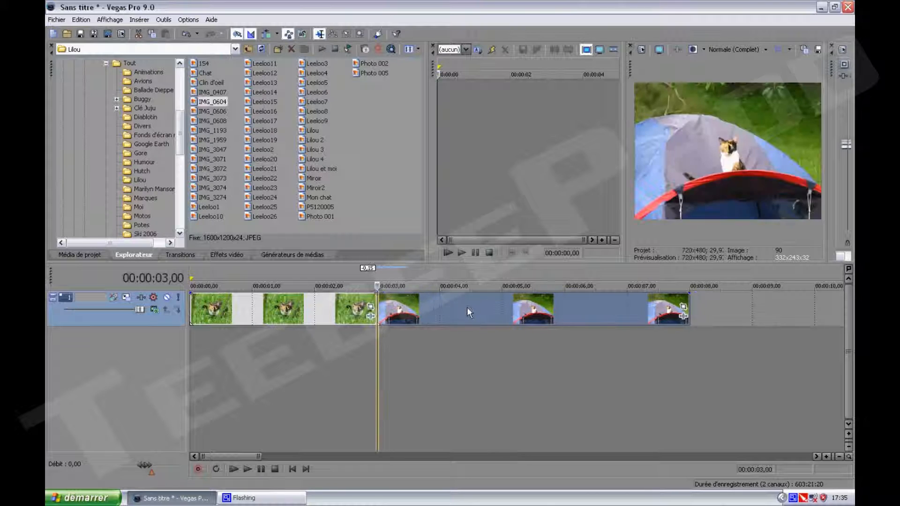
{"action": "left_click_drag", "start_coordinate": [409, 311], "coordinate": [410, 305]}
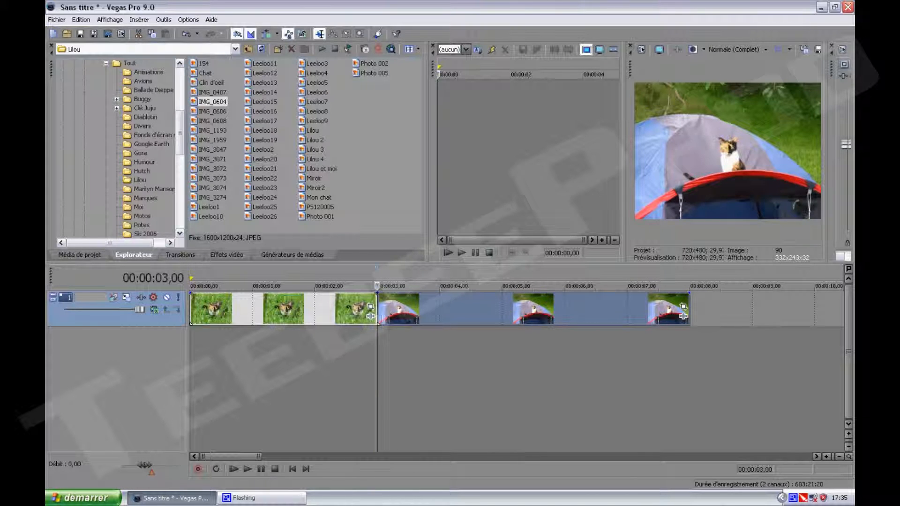
Trim the end of the IMG_0604 clip to the 6-second mark.
{"action": "left_click", "coordinate": [337, 305]}
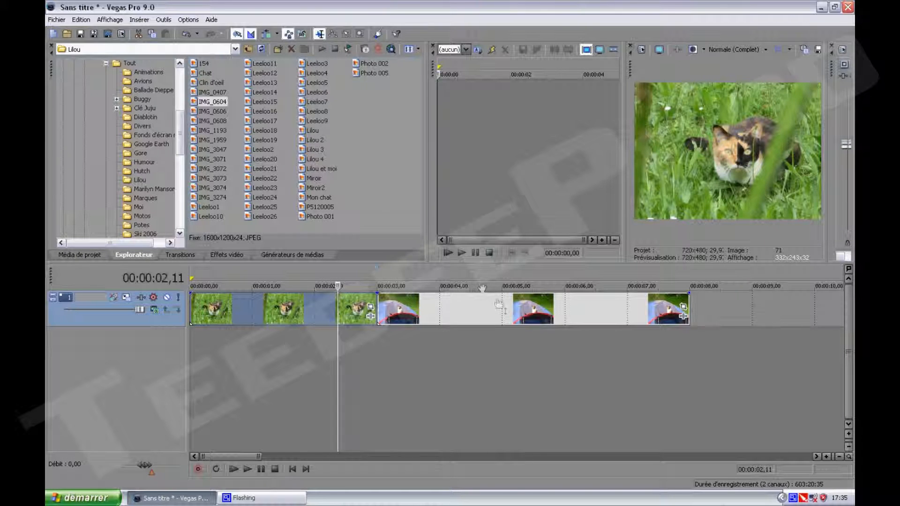
{"action": "left_click", "coordinate": [565, 305]}
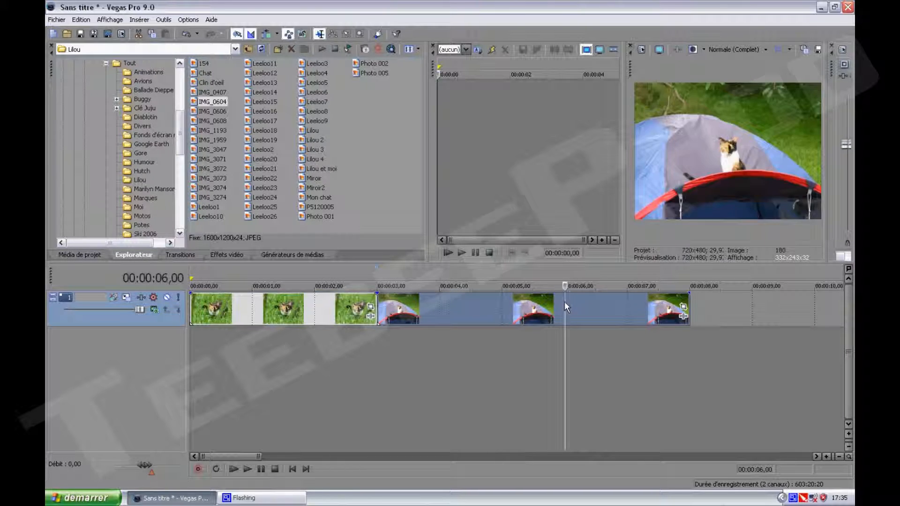
{"action": "left_click_drag", "start_coordinate": [688, 309], "coordinate": [565, 309]}
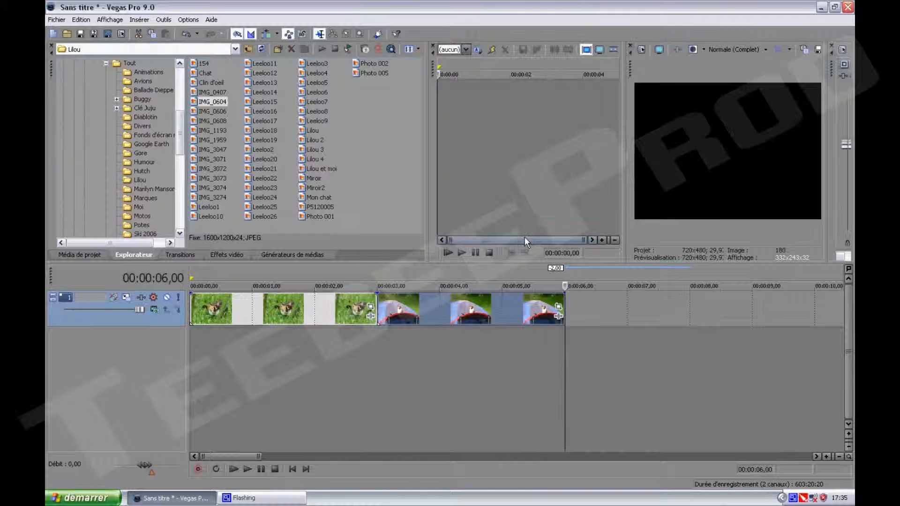
Add the photos IMG_0606, IMG_0608 and IMG_1193 together to the track after the second clip.
{"action": "left_click", "coordinate": [216, 112]}
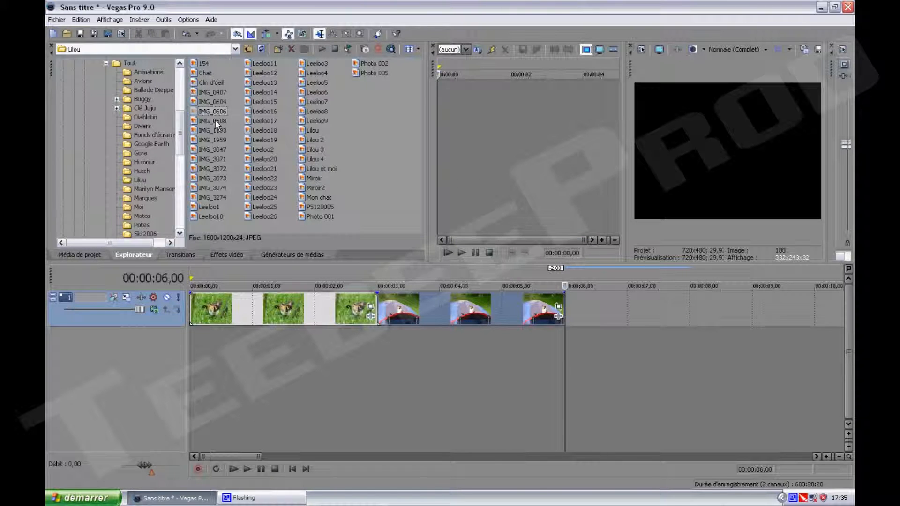
{"action": "left_click", "coordinate": [216, 121]}
{"action": "left_click", "coordinate": [212, 130]}
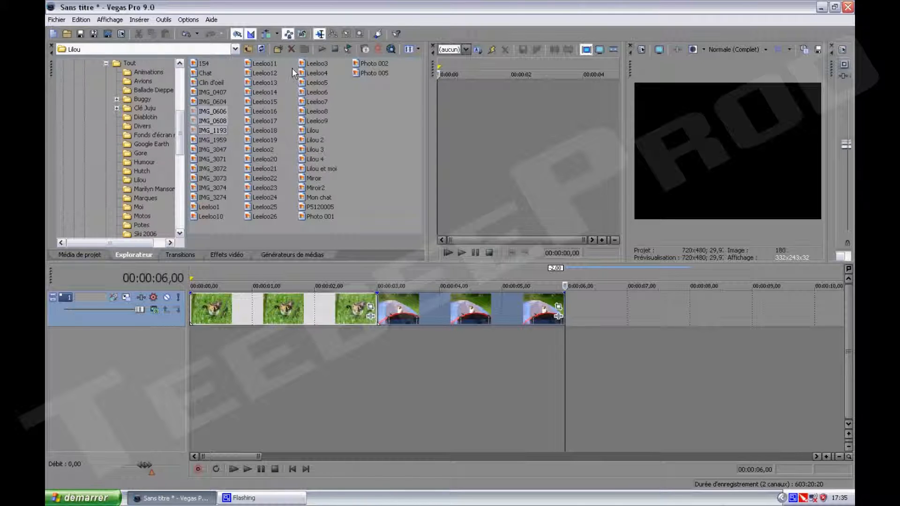
{"action": "left_click_drag", "start_coordinate": [201, 114], "coordinate": [588, 302]}
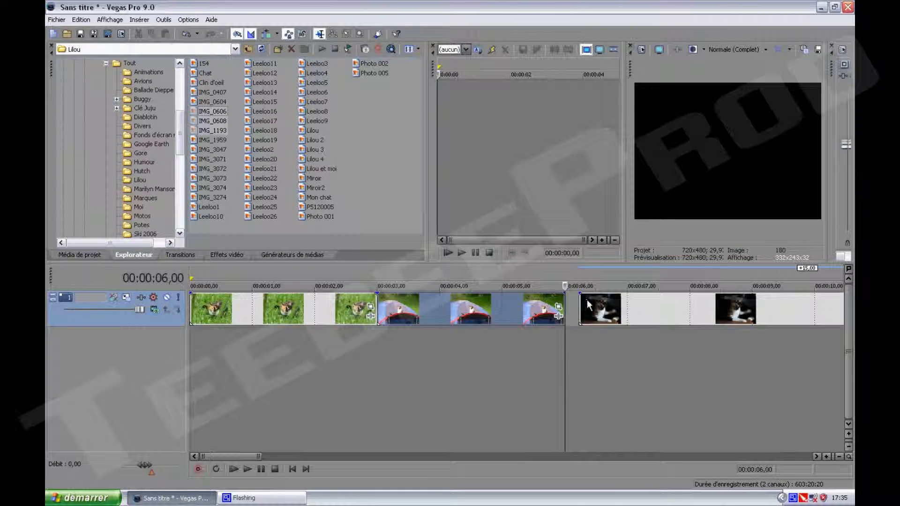
{"action": "left_click", "coordinate": [590, 338]}
{"action": "scroll", "coordinate": [582, 328], "scroll_direction": "down", "scroll_amount": 3}
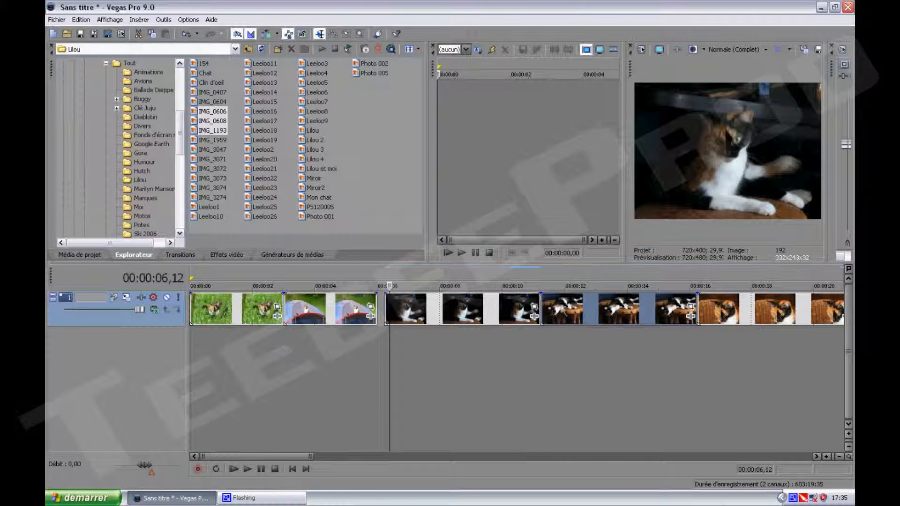
Snap the IMG_0606 clip against IMG_0604, spaced apart from the other new clips, and trim its end to 9 seconds.
{"action": "left_click_drag", "start_coordinate": [726, 310], "coordinate": [765, 308]}
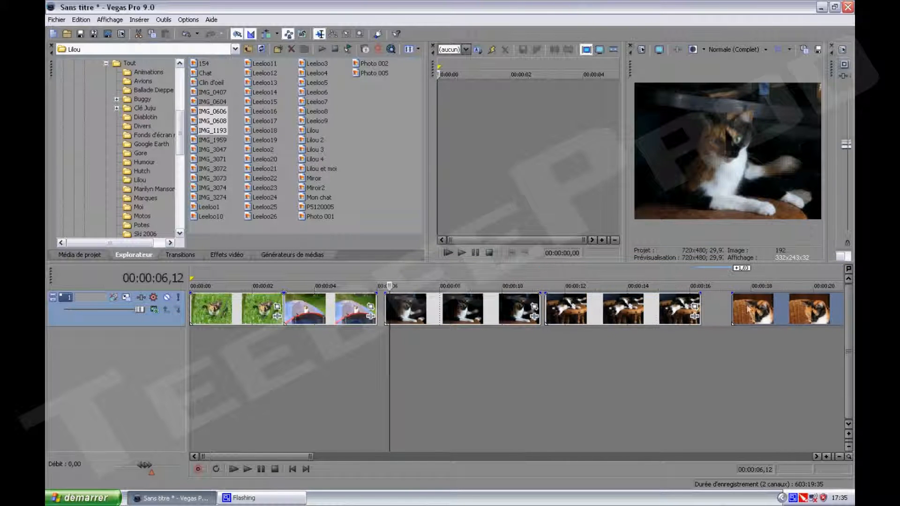
{"action": "left_click_drag", "start_coordinate": [479, 302], "coordinate": [471, 299]}
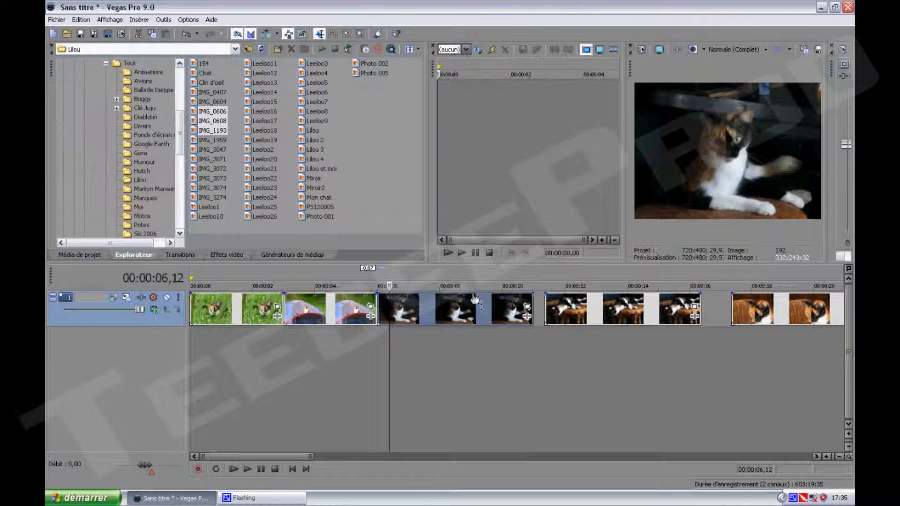
{"action": "left_click", "coordinate": [472, 298]}
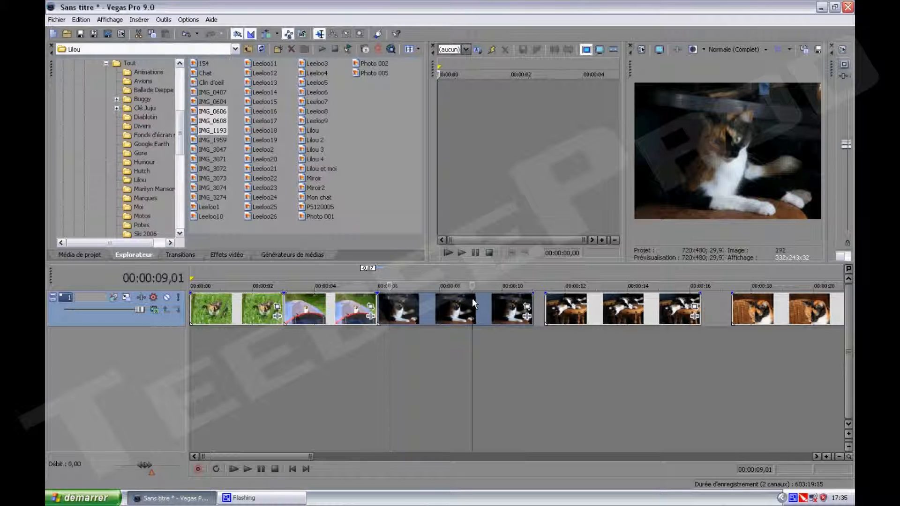
{"action": "scroll", "coordinate": [472, 298], "scroll_direction": "up", "scroll_amount": 3}
{"action": "left_click", "coordinate": [508, 299]}
{"action": "left_click_drag", "start_coordinate": [632, 305], "coordinate": [507, 306]}
Move the IMG_0608 clip directly after IMG_0606 and trim its end to the 12-second mark.
{"action": "left_click_drag", "start_coordinate": [744, 313], "coordinate": [593, 316]}
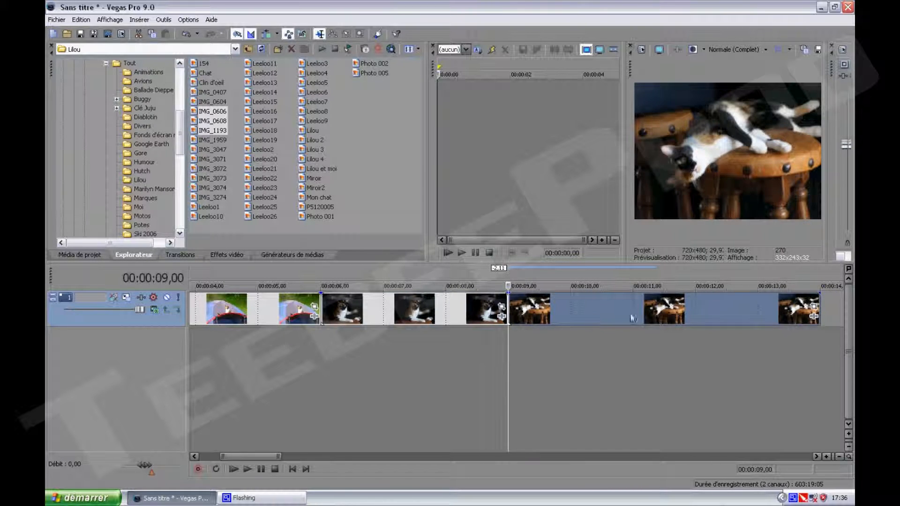
{"action": "left_click", "coordinate": [696, 303]}
{"action": "left_click_drag", "start_coordinate": [830, 304], "coordinate": [696, 308]}
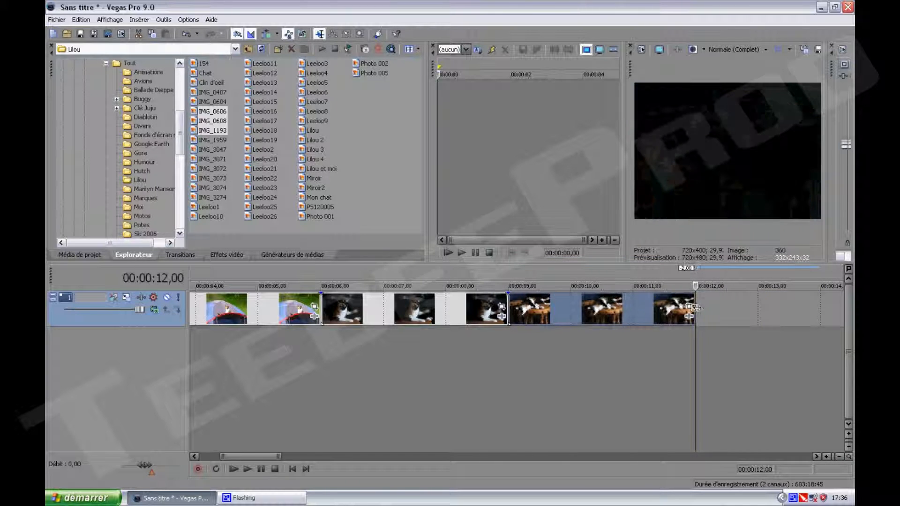
Move the IMG_1193 clip directly after IMG_0608 and trim its end to the 15-second mark.
{"action": "scroll", "coordinate": [696, 308], "scroll_direction": "down", "scroll_amount": 1}
{"action": "left_click_drag", "start_coordinate": [768, 313], "coordinate": [603, 318]}
{"action": "left_click", "coordinate": [605, 302]}
{"action": "left_click_drag", "start_coordinate": [665, 304], "coordinate": [603, 300]}
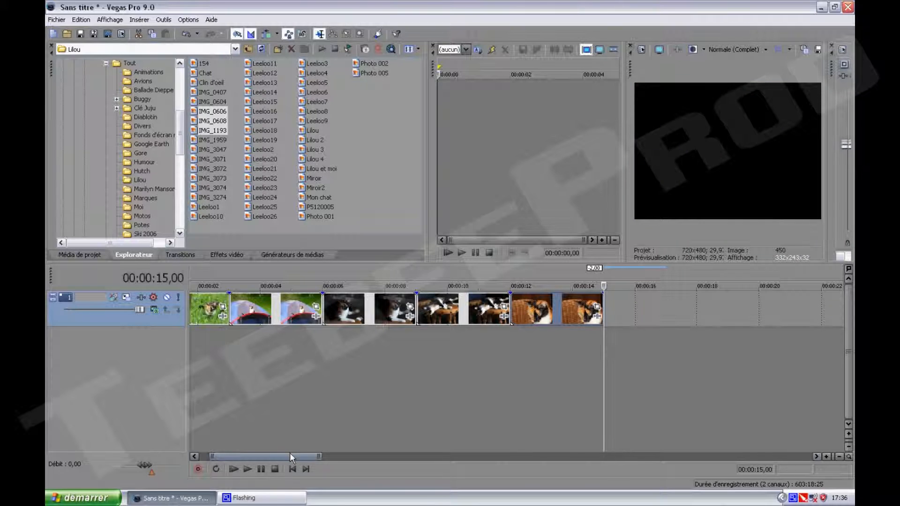
Preview the photo sequence by playing it from the beginning of the timeline.
{"action": "left_click_drag", "start_coordinate": [289, 456], "coordinate": [272, 455]}
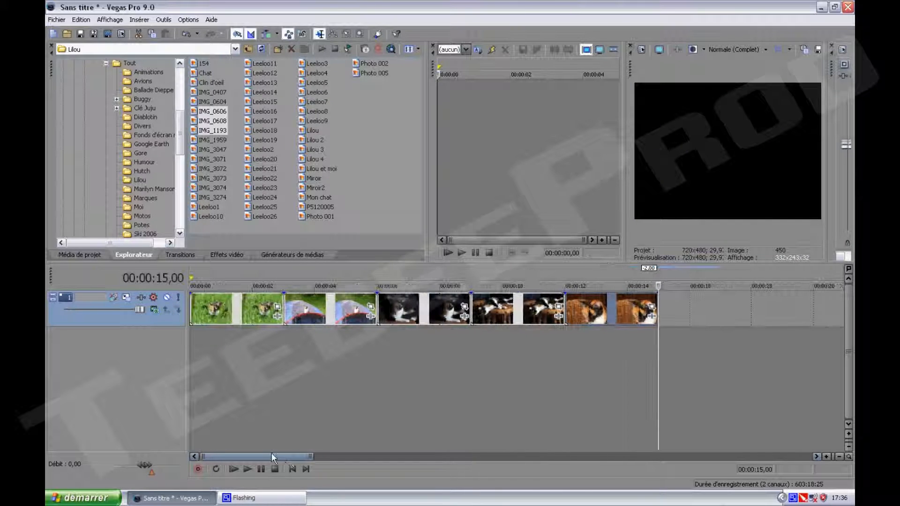
{"action": "left_click", "coordinate": [193, 305]}
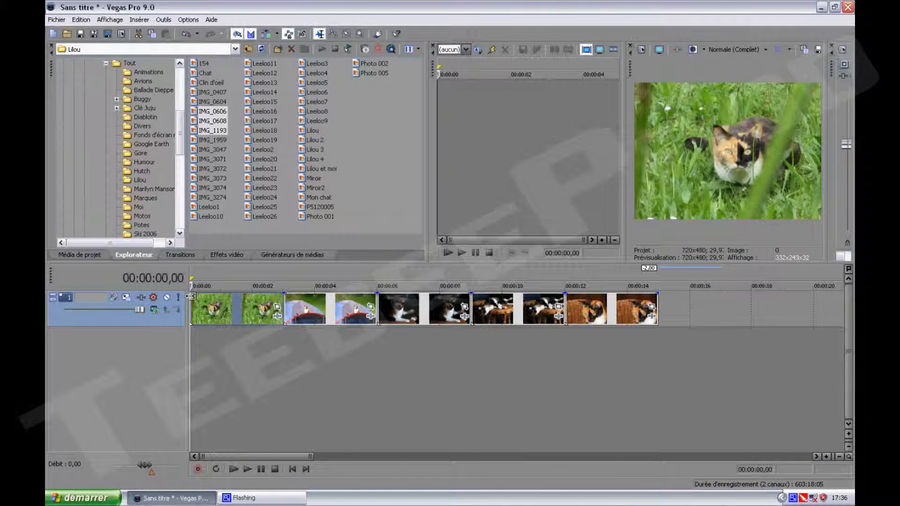
{"action": "left_click", "coordinate": [247, 471]}
{"action": "left_click", "coordinate": [231, 313]}
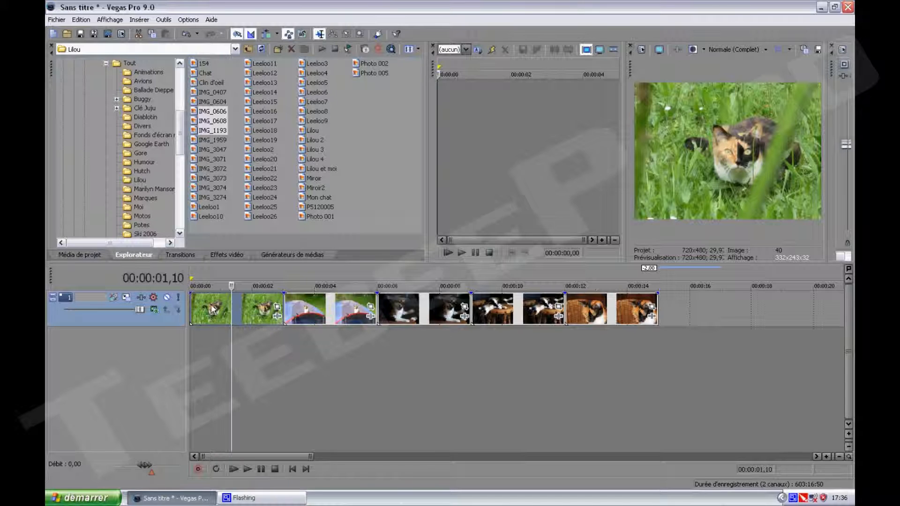
Add a fade-in of about one second to the start of the first clip.
{"action": "mouse_move", "coordinate": [200, 298]}
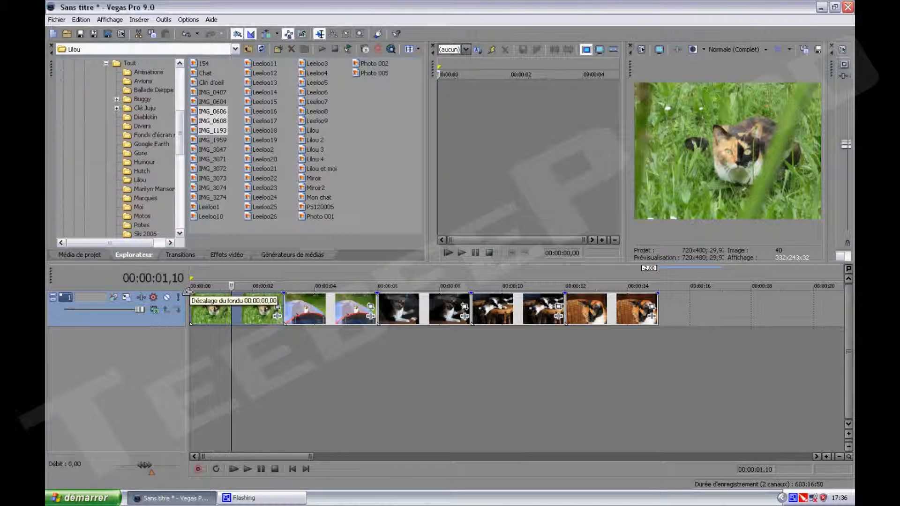
{"action": "key", "text": "space"}
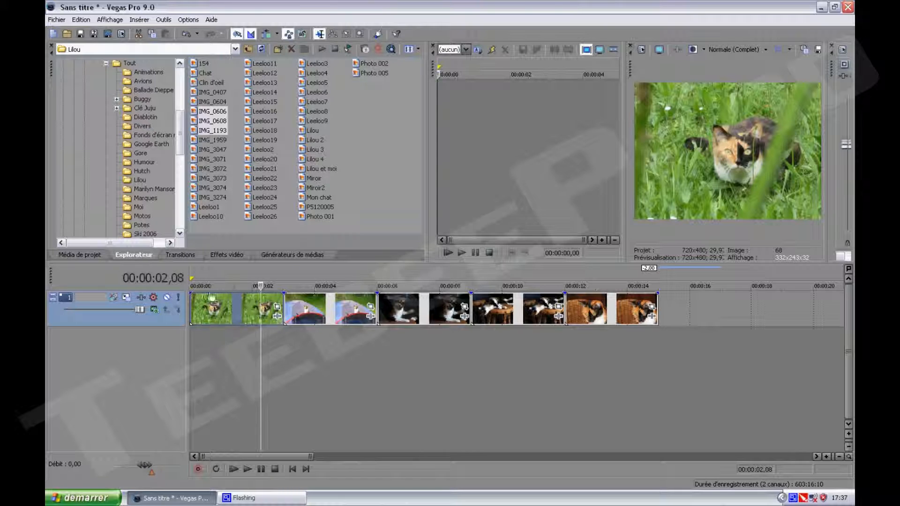
{"action": "left_click_drag", "start_coordinate": [190, 294], "coordinate": [219, 295]}
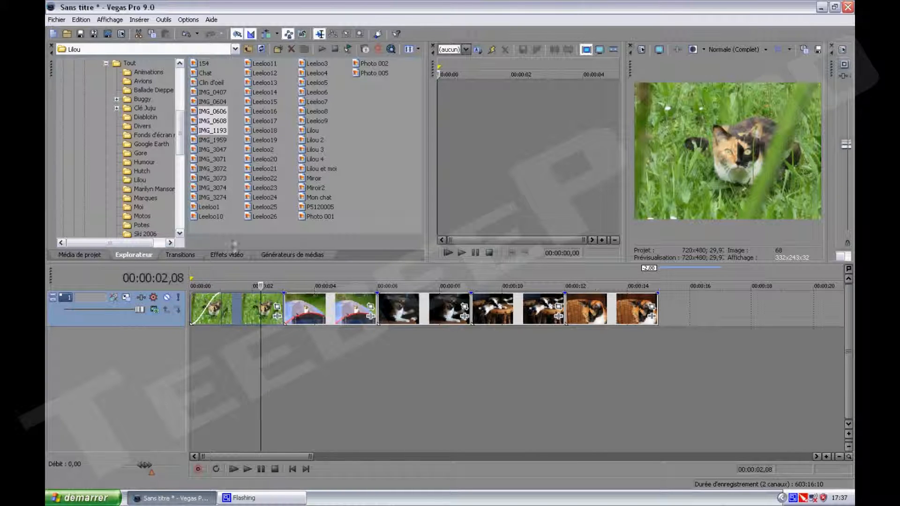
Add a fade-out of about one second to the end of the last clip.
{"action": "left_click", "coordinate": [628, 304]}
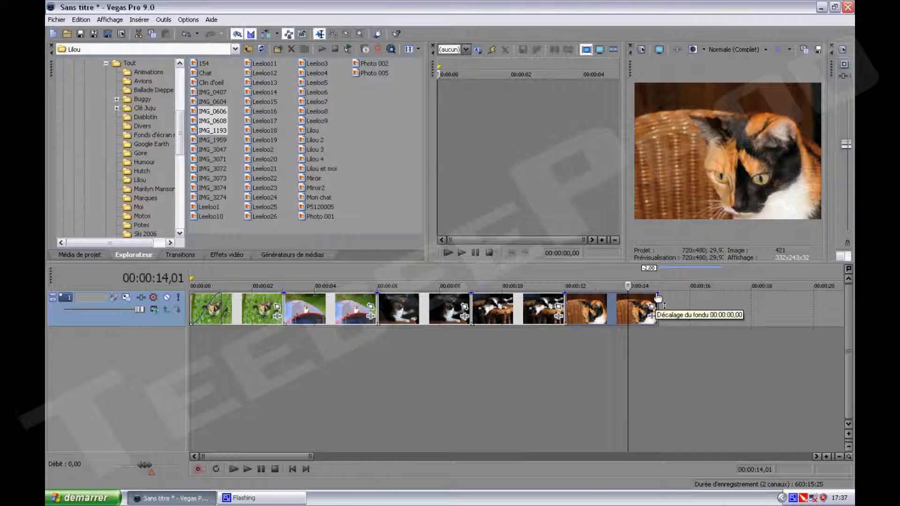
{"action": "left_click_drag", "start_coordinate": [658, 296], "coordinate": [622, 293]}
{"action": "left_click", "coordinate": [582, 305]}
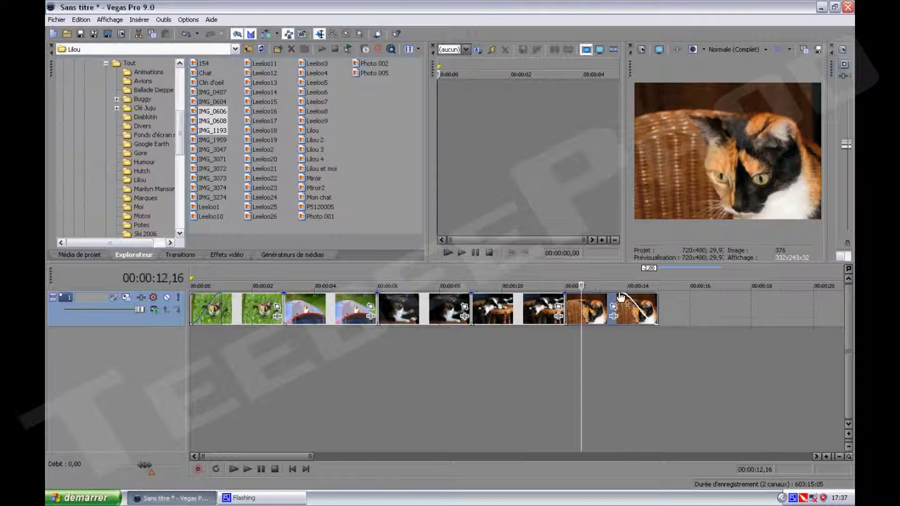
{"action": "left_click_drag", "start_coordinate": [624, 293], "coordinate": [630, 297]}
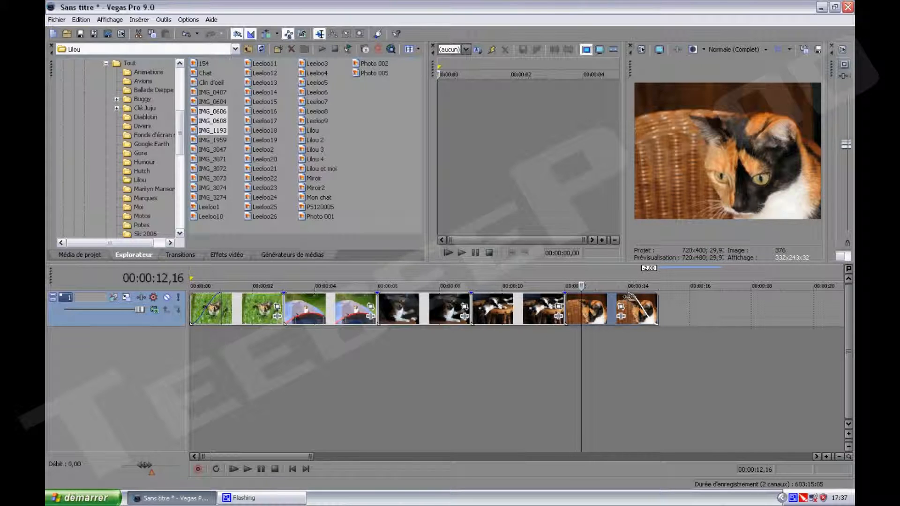
Play the beginning of the first clip and the end of the last clip to check the fade-in and fade-out.
{"action": "left_click", "coordinate": [190, 315]}
{"action": "key", "text": "space"}
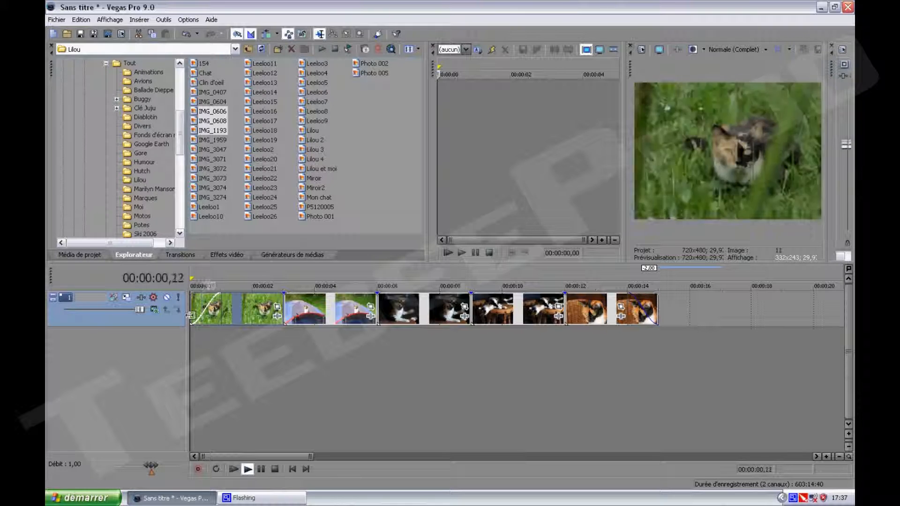
{"action": "key", "text": "space"}
{"action": "left_click", "coordinate": [605, 309]}
{"action": "key", "text": "space"}
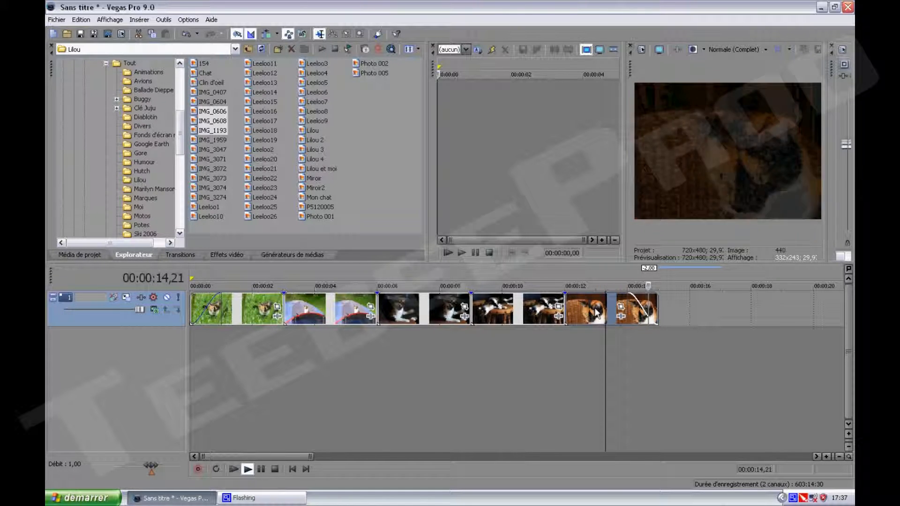
{"action": "key", "text": "space"}
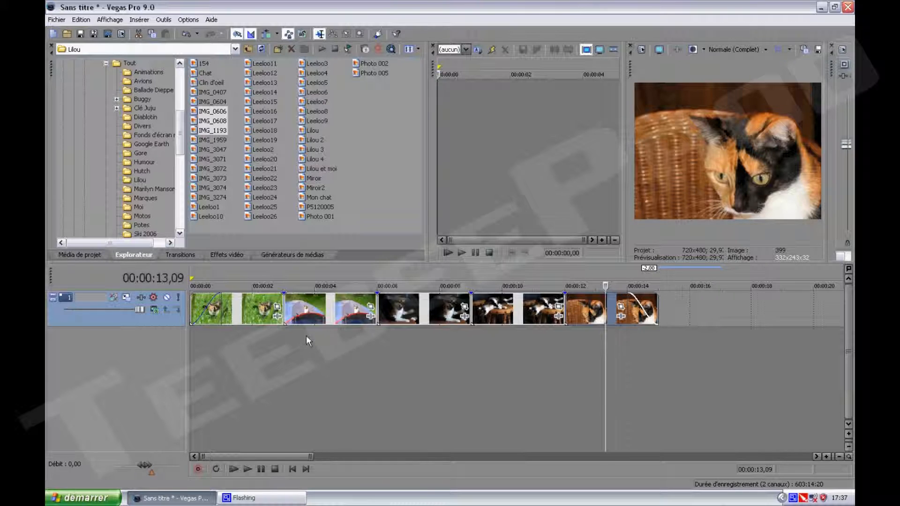
Move the second clip earlier so it overlaps the end of the first clip by one second as a crossfade.
{"action": "left_click", "coordinate": [245, 308]}
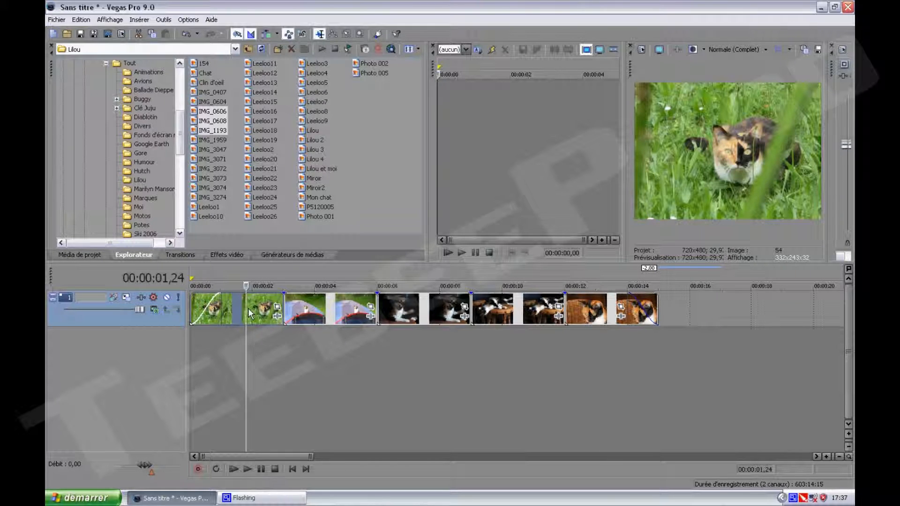
{"action": "left_click", "coordinate": [307, 311]}
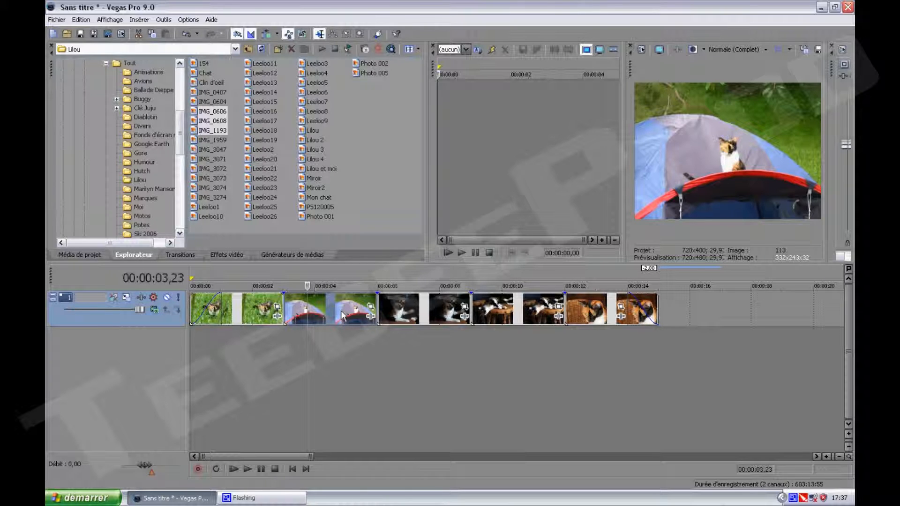
{"action": "left_click_drag", "start_coordinate": [341, 312], "coordinate": [314, 314]}
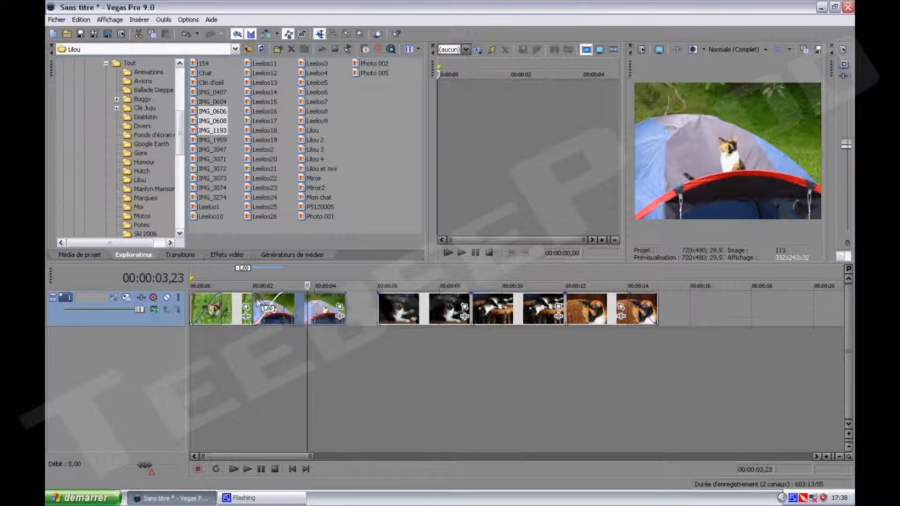
{"action": "left_click", "coordinate": [319, 307]}
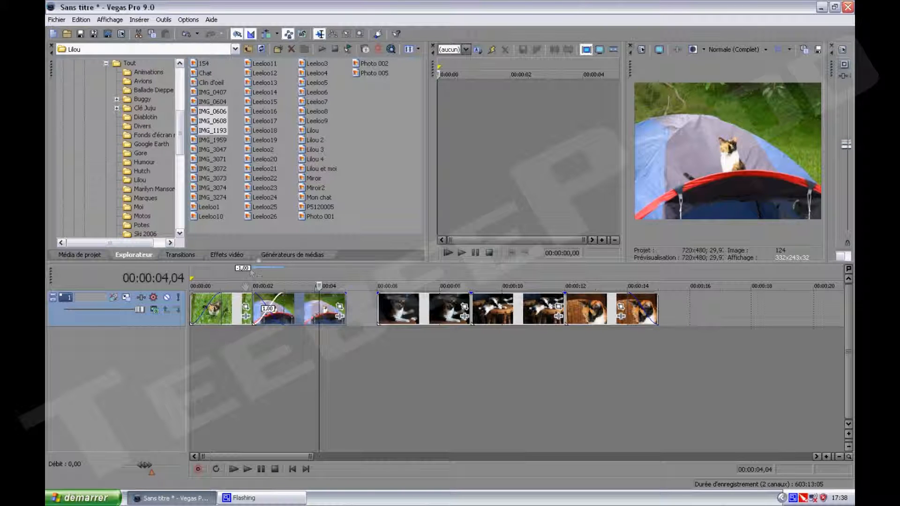
{"action": "left_click", "coordinate": [288, 299]}
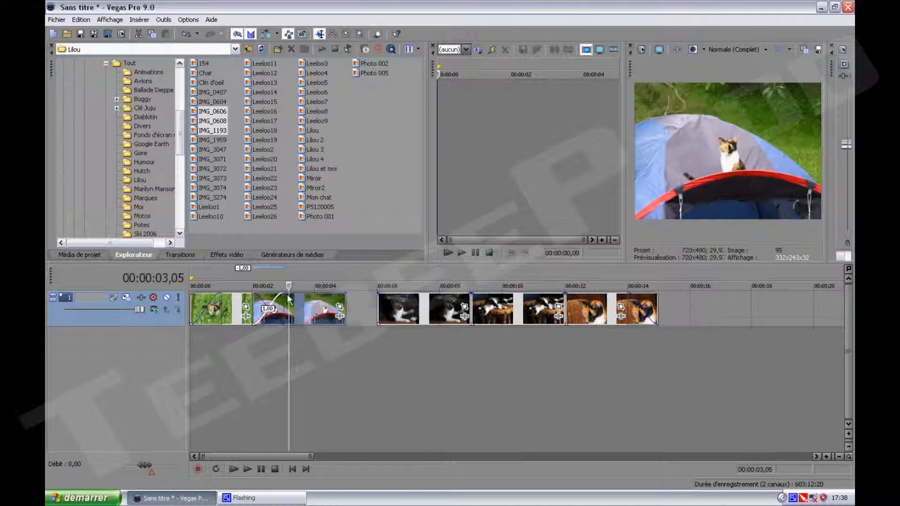
Move the third, fourth and fifth clips earlier so each overlaps the clip before it by one second.
{"action": "left_click_drag", "start_coordinate": [447, 315], "coordinate": [385, 319]}
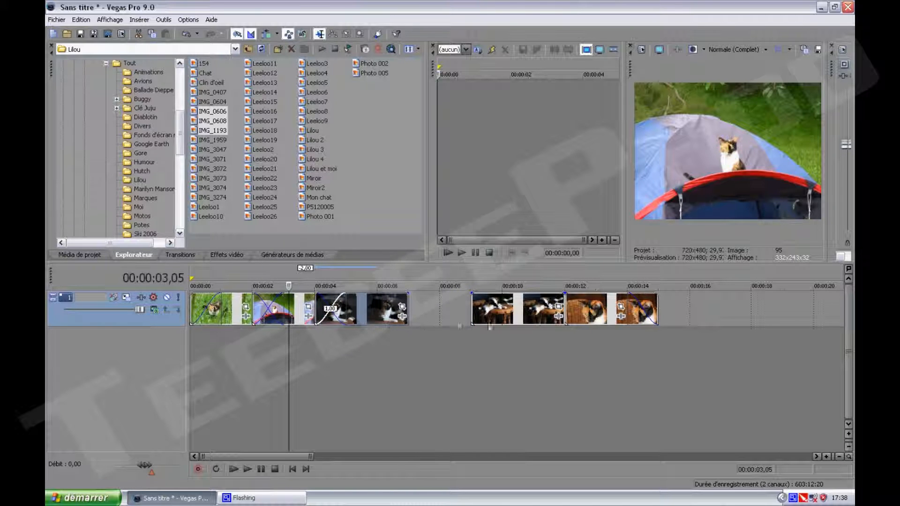
{"action": "left_click_drag", "start_coordinate": [540, 315], "coordinate": [445, 316]}
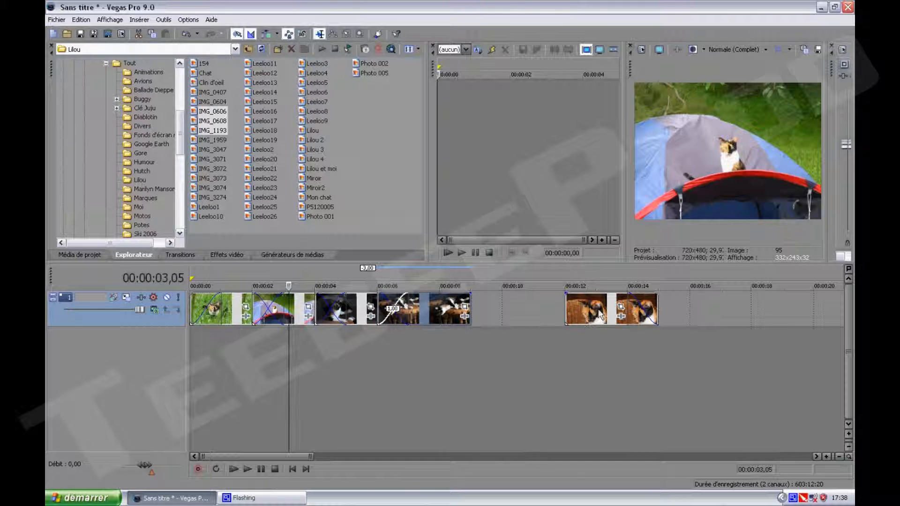
{"action": "left_click_drag", "start_coordinate": [603, 317], "coordinate": [474, 320]}
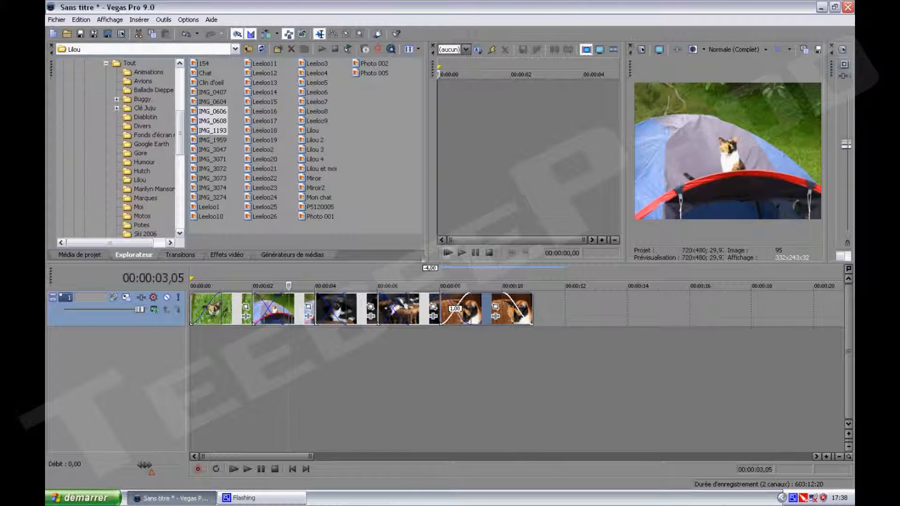
Preview the crossfade between the first and second clips.
{"action": "left_click", "coordinate": [238, 304]}
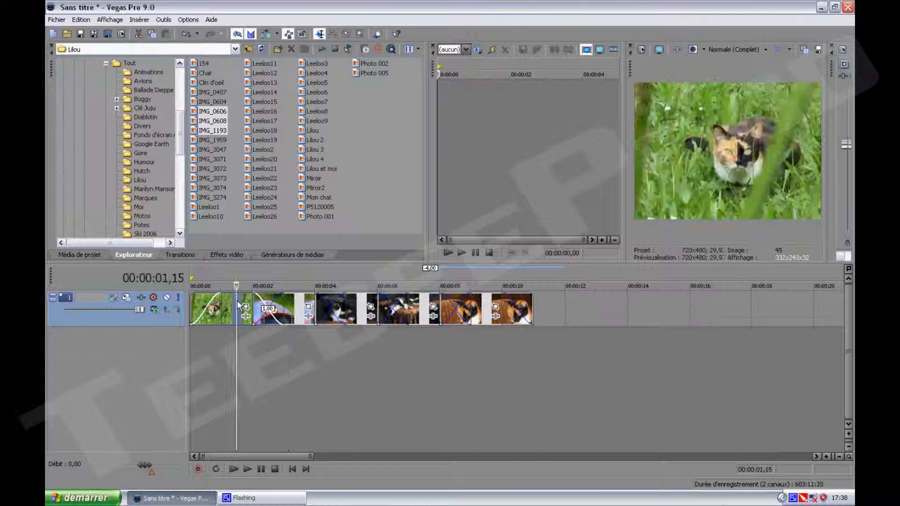
{"action": "left_click", "coordinate": [248, 469]}
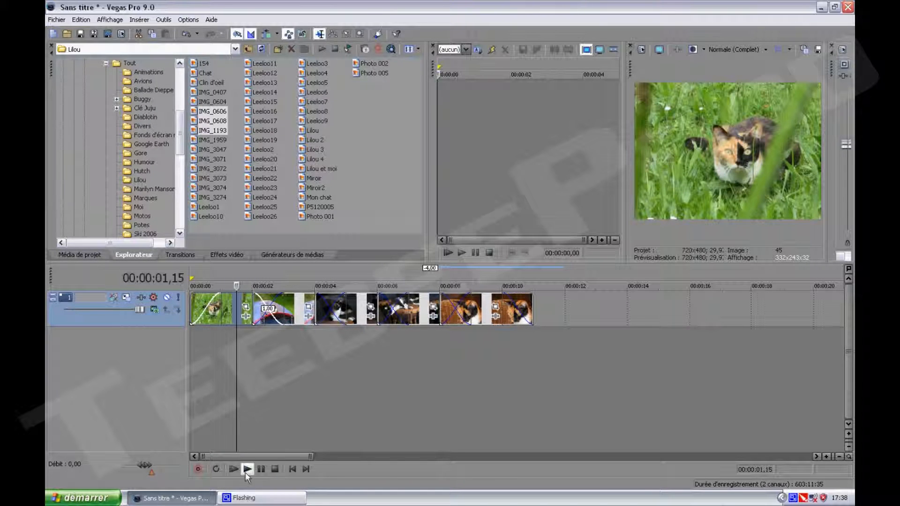
{"action": "left_click", "coordinate": [276, 469]}
{"action": "left_click", "coordinate": [228, 312]}
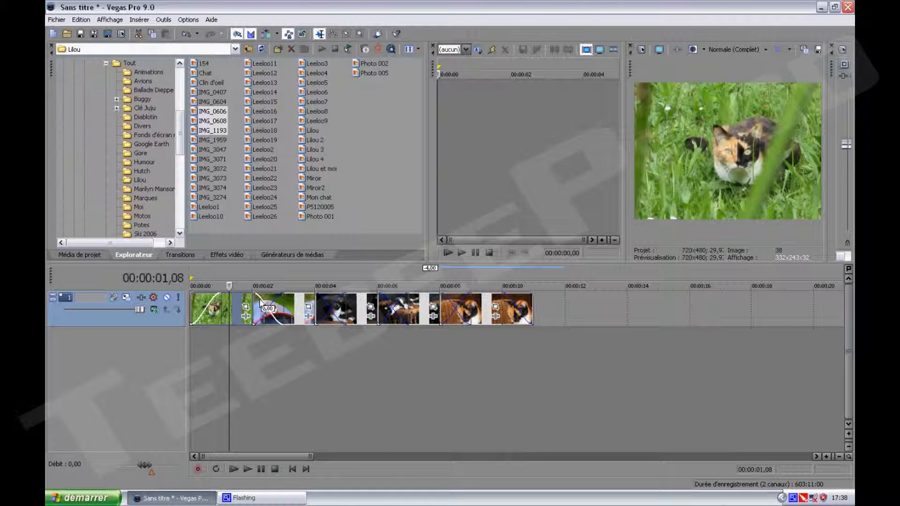
{"action": "left_click", "coordinate": [266, 307]}
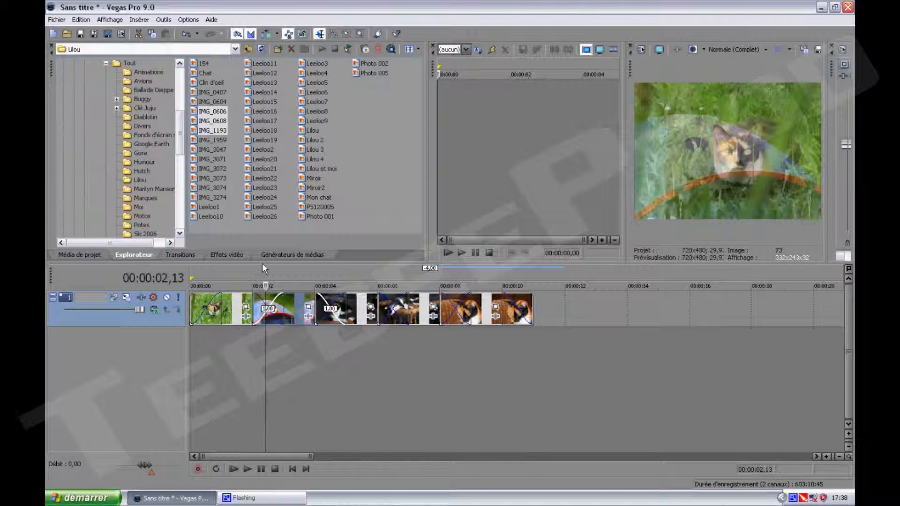
Apply the Balayage circulaire Sony transition with the preset "Sens des aiguilles, bord doux" to the overlap between the first and second clips.
{"action": "left_click", "coordinate": [185, 255]}
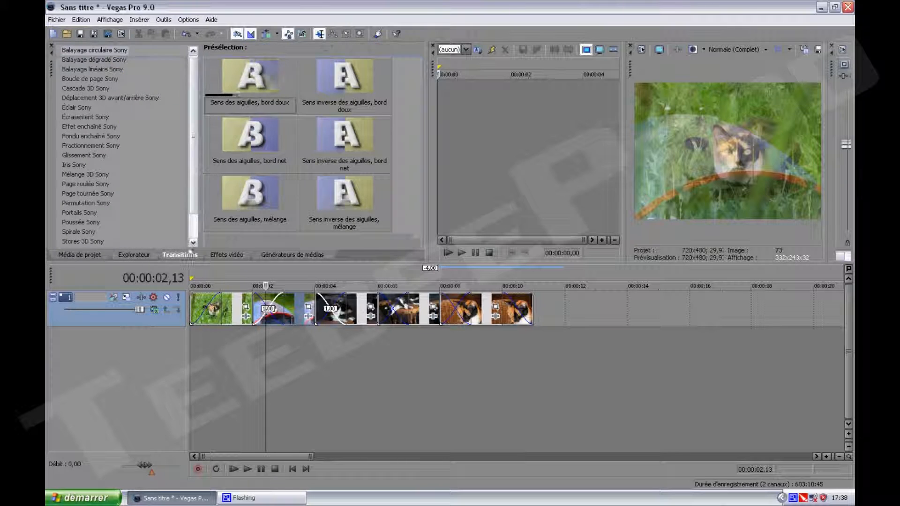
{"action": "mouse_move", "coordinate": [193, 94]}
{"action": "left_mouse_down"}
{"action": "mouse_move", "coordinate": [193, 120]}
{"action": "mouse_move", "coordinate": [193, 94]}
{"action": "left_mouse_up"}
{"action": "left_click", "coordinate": [95, 62]}
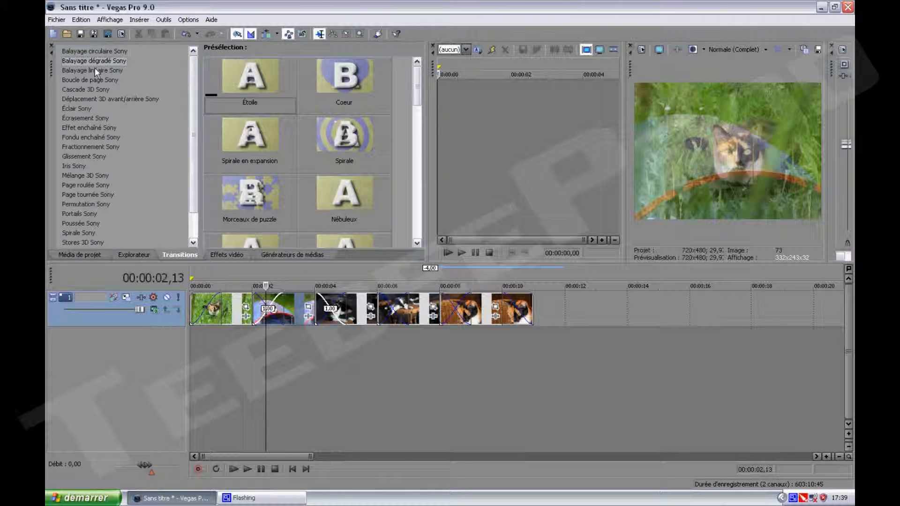
{"action": "left_click", "coordinate": [95, 72]}
{"action": "left_click", "coordinate": [96, 81]}
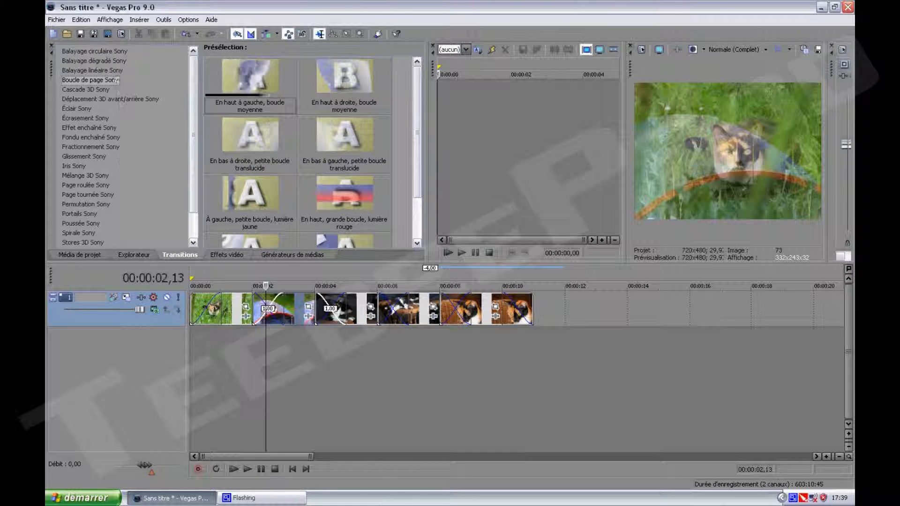
{"action": "left_click", "coordinate": [80, 50]}
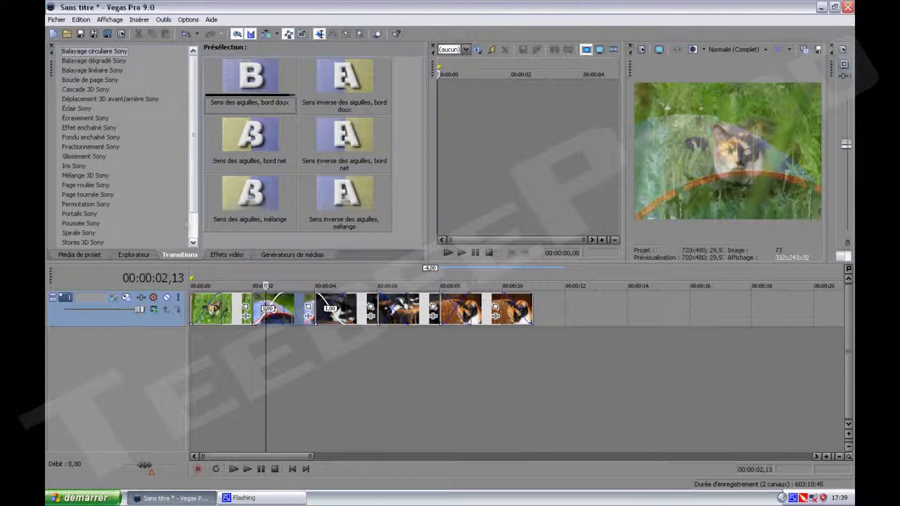
{"action": "left_click", "coordinate": [237, 304]}
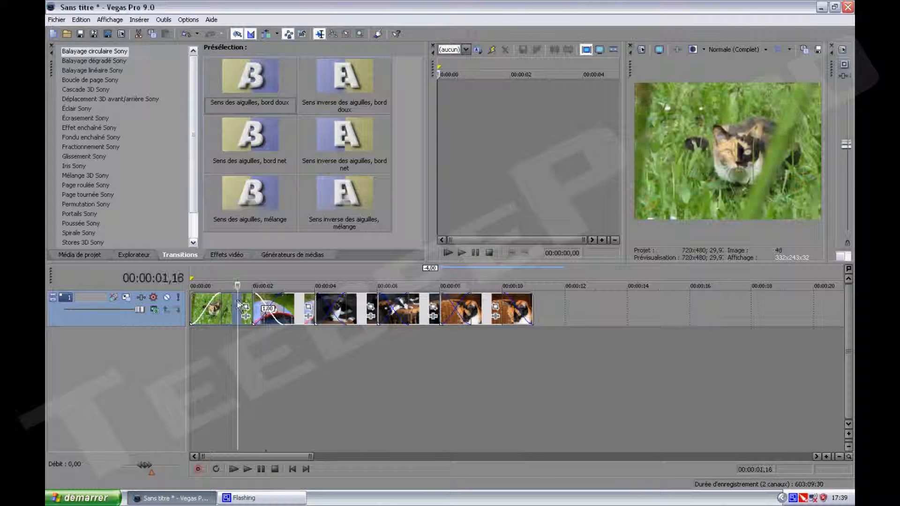
{"action": "left_click", "coordinate": [90, 52]}
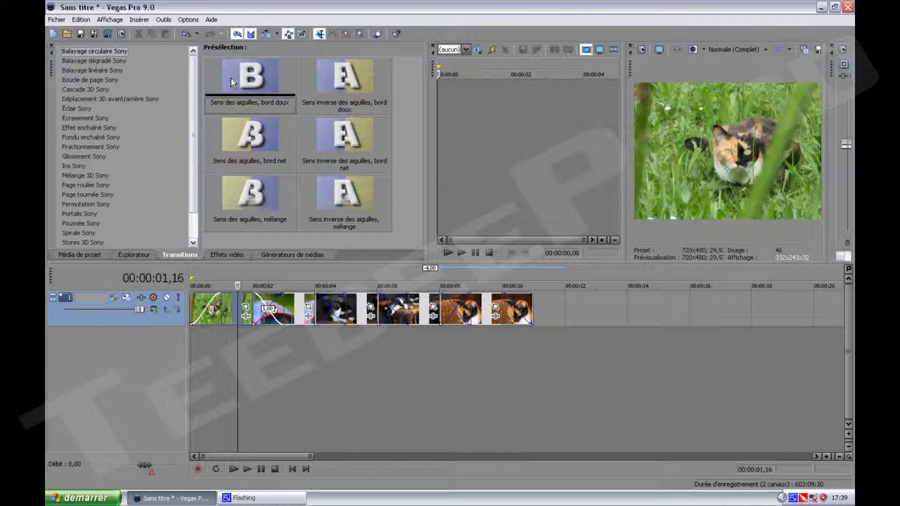
{"action": "left_click_drag", "start_coordinate": [234, 77], "coordinate": [266, 310]}
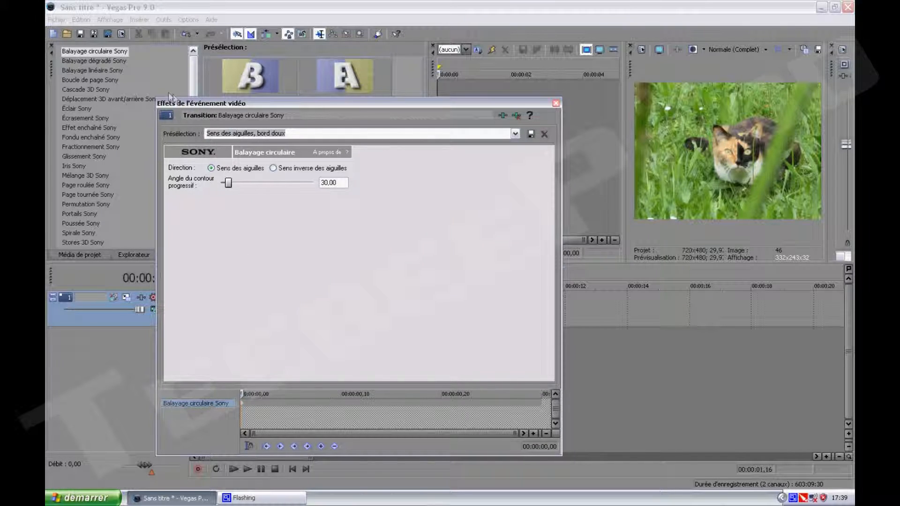
{"action": "mouse_move", "coordinate": [185, 102]}
{"action": "left_mouse_down"}
{"action": "mouse_move", "coordinate": [176, 67]}
{"action": "mouse_move", "coordinate": [197, 114]}
{"action": "left_mouse_up"}
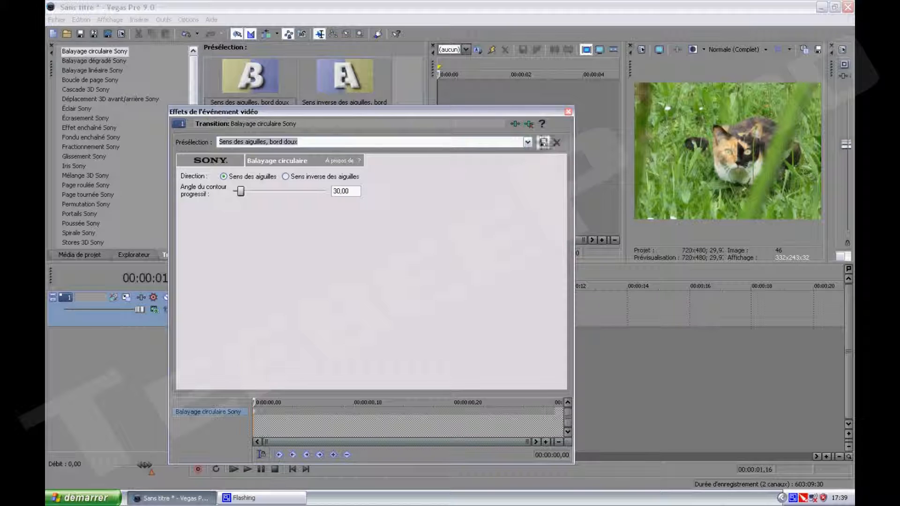
{"action": "left_click", "coordinate": [568, 112]}
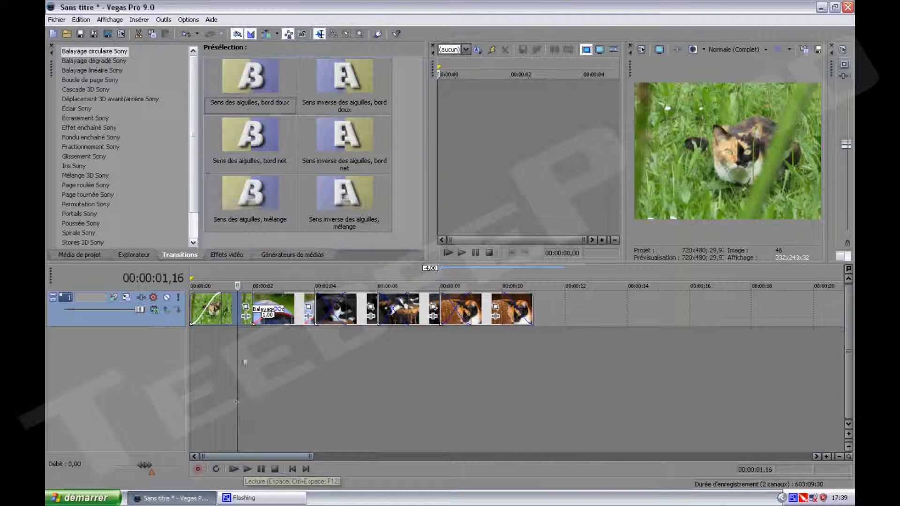
Play the timeline across the first overlap to check the Balayage circulaire transition.
{"action": "scroll", "coordinate": [260, 319], "scroll_direction": "up", "scroll_amount": 2}
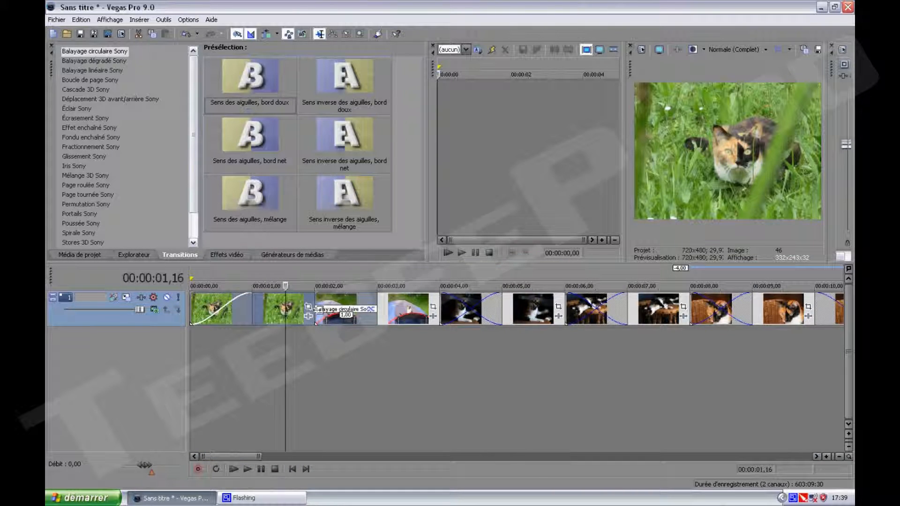
{"action": "left_click", "coordinate": [248, 469]}
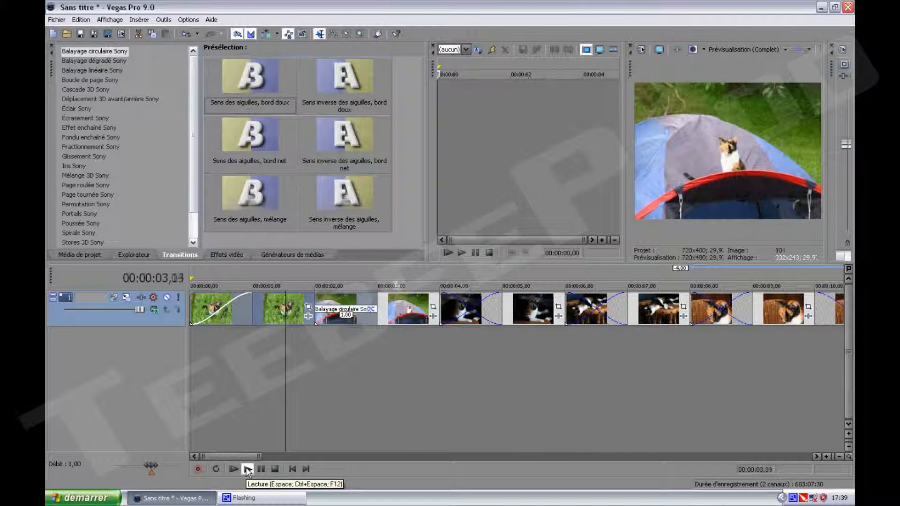
{"action": "left_click", "coordinate": [277, 470]}
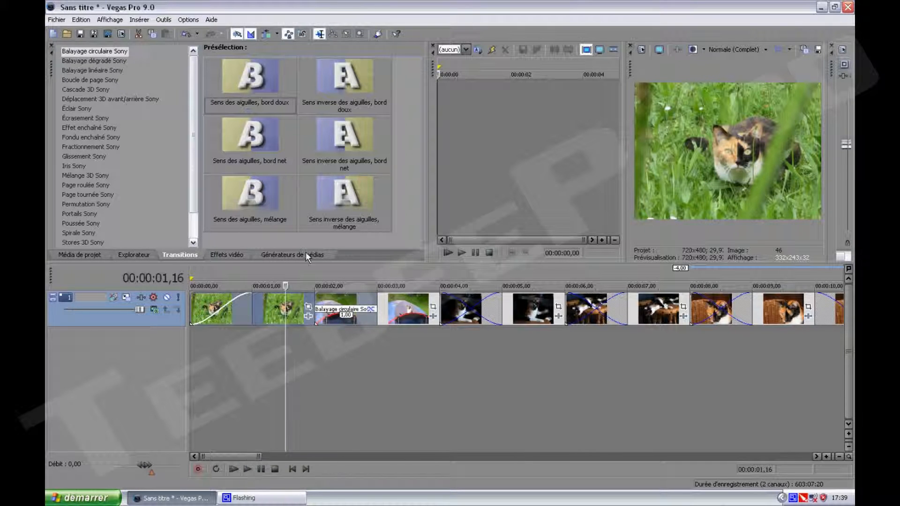
{"action": "scroll", "coordinate": [293, 232], "scroll_direction": "down", "scroll_amount": 2}
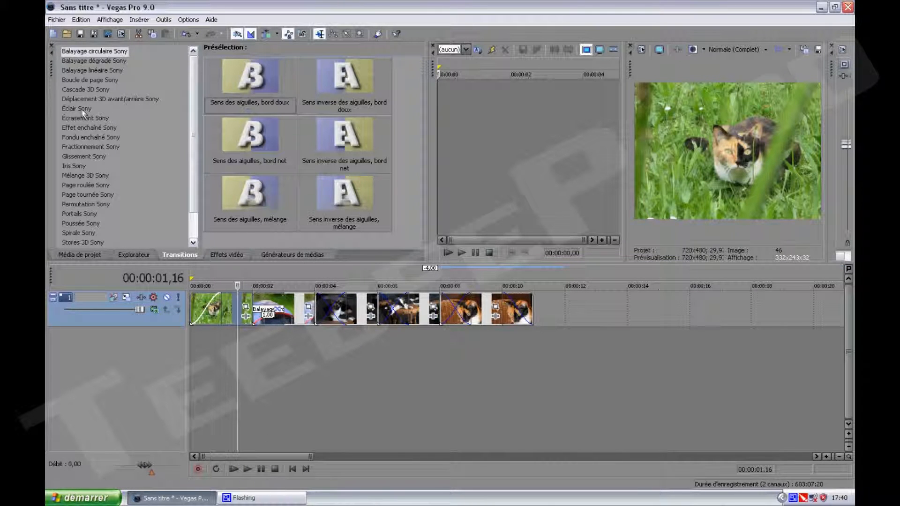
Apply the Cascade 3D Sony transition with the preset "De haut en bas" to the overlap between the third and fourth clips.
{"action": "left_click", "coordinate": [88, 70]}
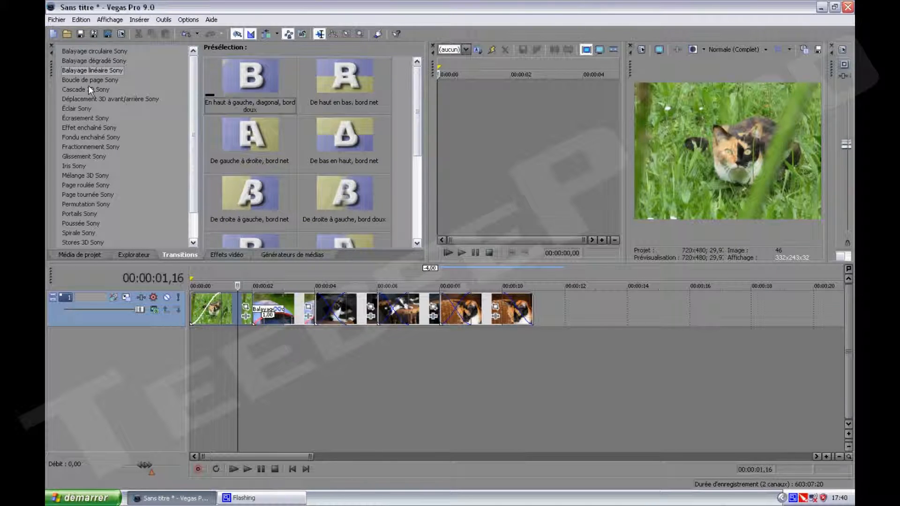
{"action": "left_click", "coordinate": [86, 89]}
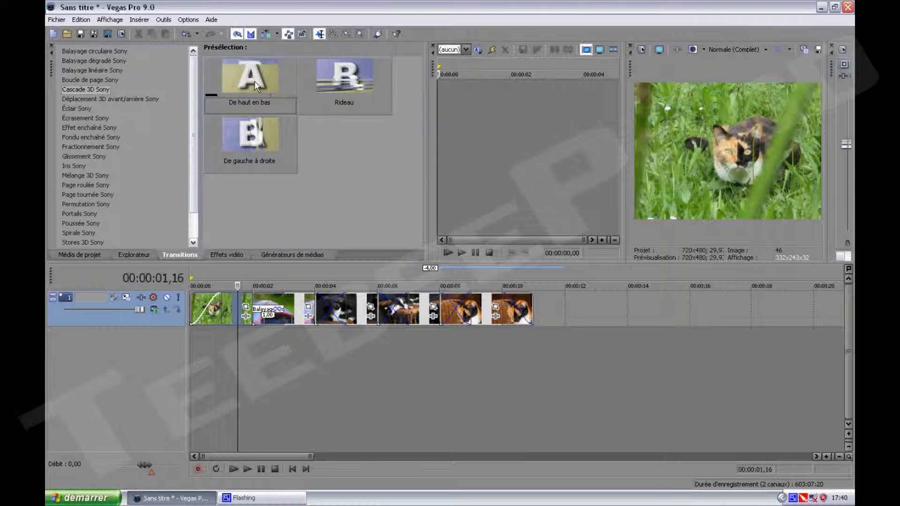
{"action": "left_click", "coordinate": [239, 80]}
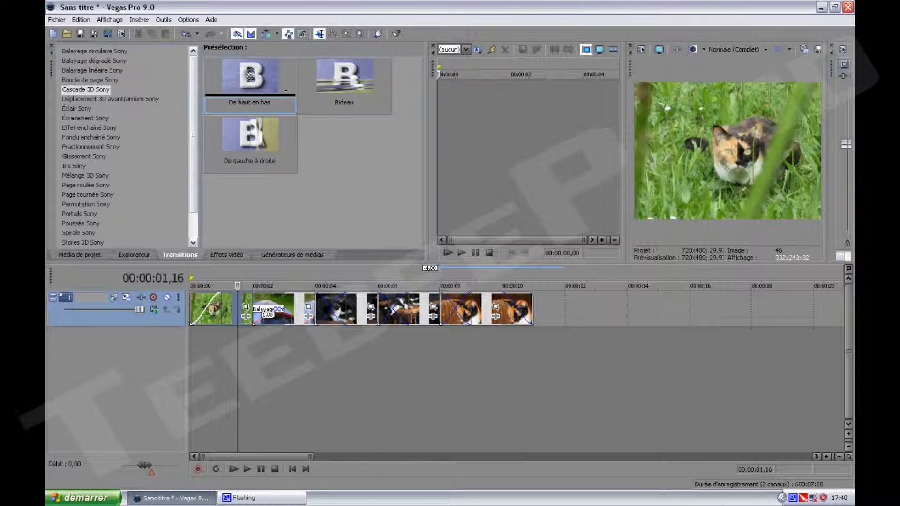
{"action": "left_click_drag", "start_coordinate": [352, 167], "coordinate": [392, 310]}
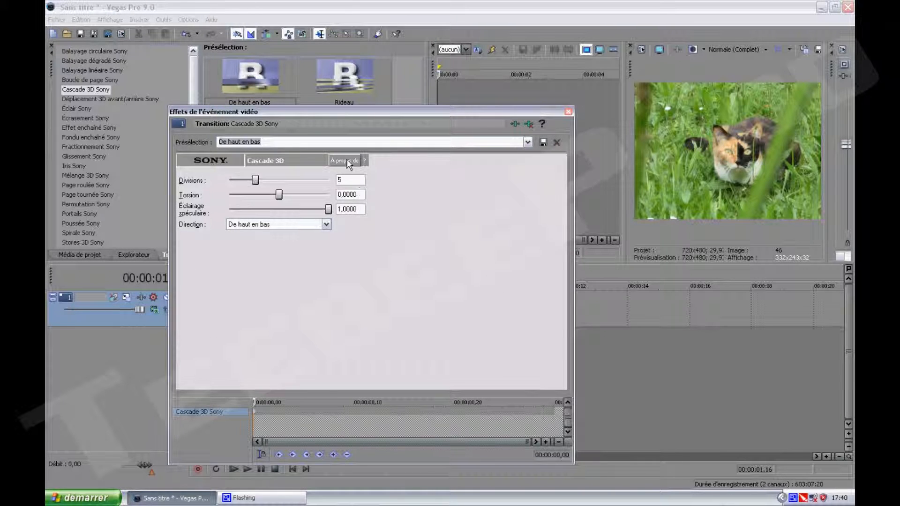
Close the transition settings and play the timeline from the end of the third clip to check the Cascade 3D transition.
{"action": "left_click", "coordinate": [569, 112]}
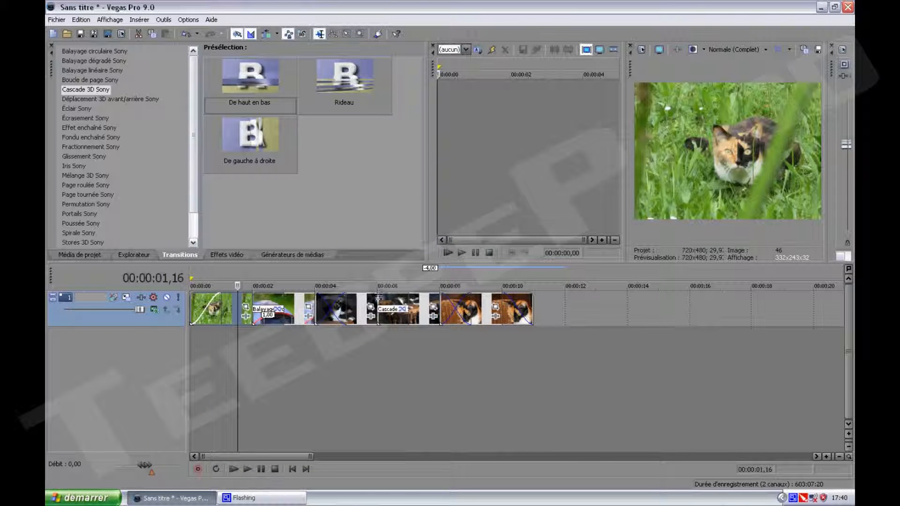
{"action": "left_click", "coordinate": [360, 305]}
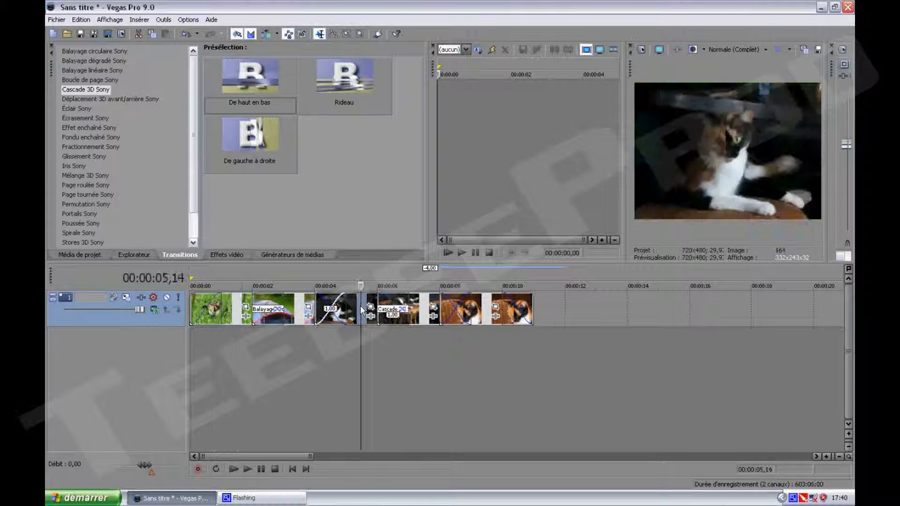
{"action": "left_click", "coordinate": [247, 470]}
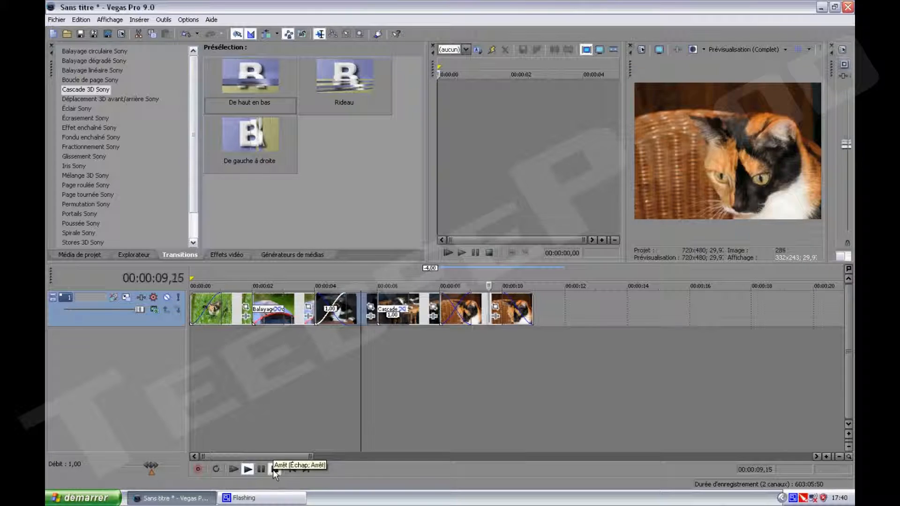
{"action": "left_click", "coordinate": [274, 469]}
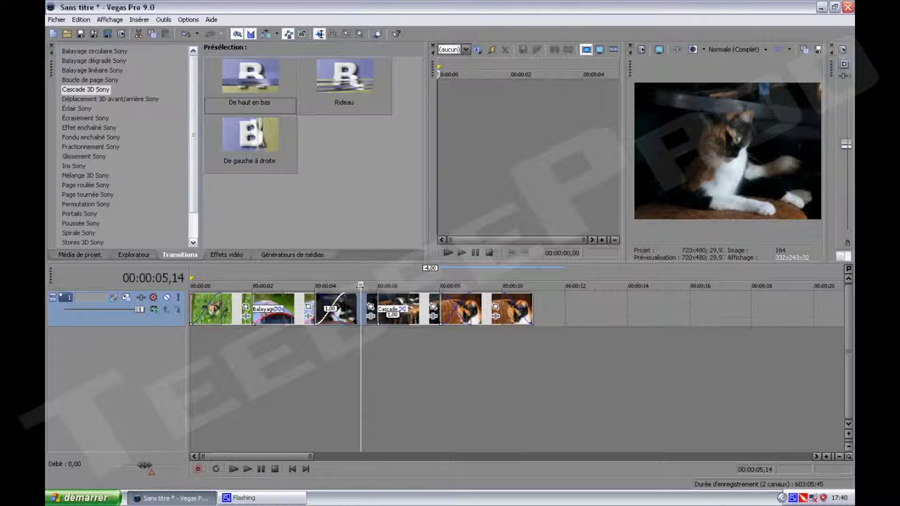
Mark the whole slideshow, from its start to 00:00:11,00, as the loop region and open the Render As dialog.
{"action": "left_click", "coordinate": [533, 303]}
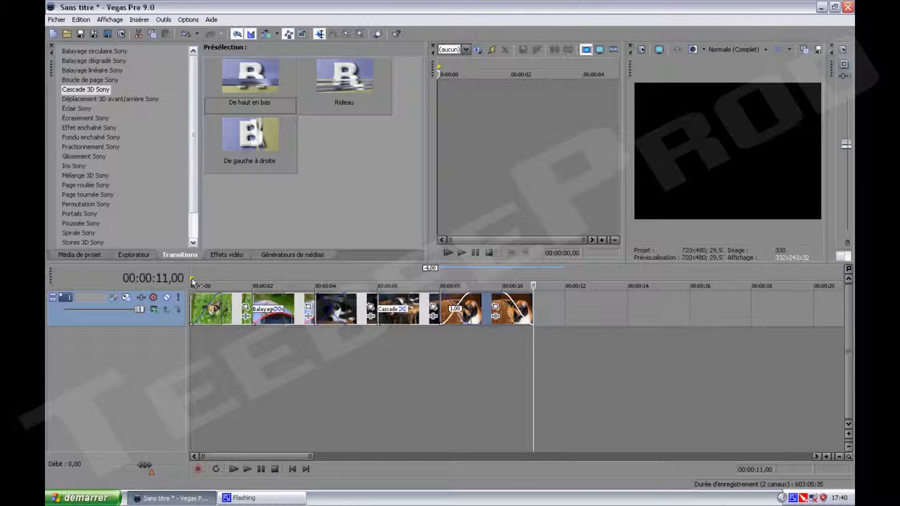
{"action": "left_click_drag", "start_coordinate": [193, 279], "coordinate": [534, 279]}
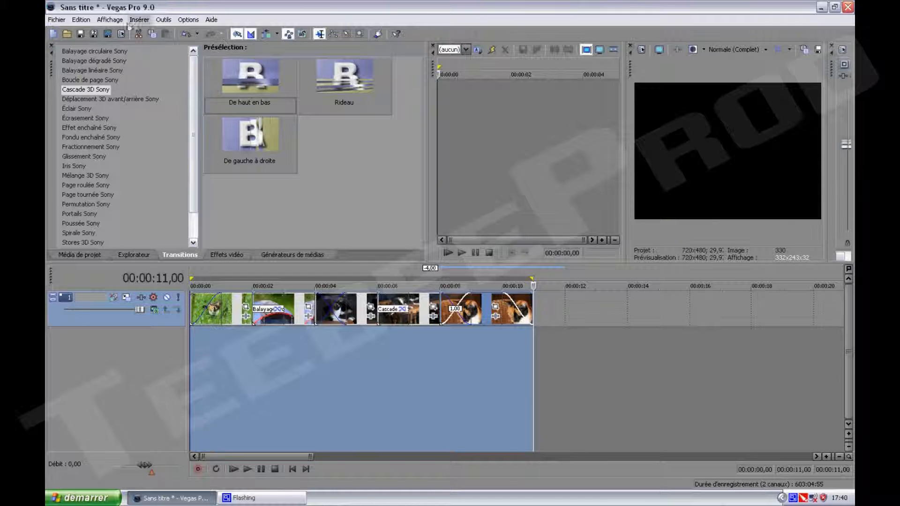
{"action": "left_click", "coordinate": [58, 20]}
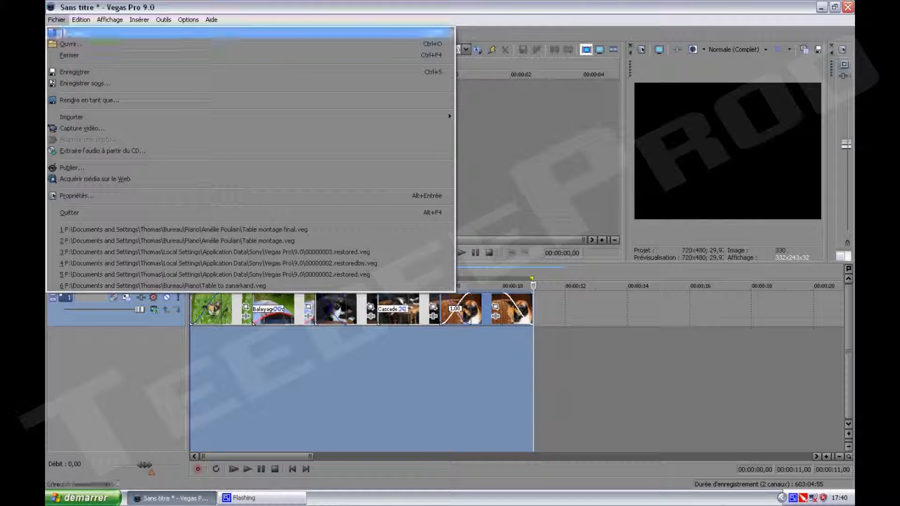
{"action": "left_click", "coordinate": [69, 100]}
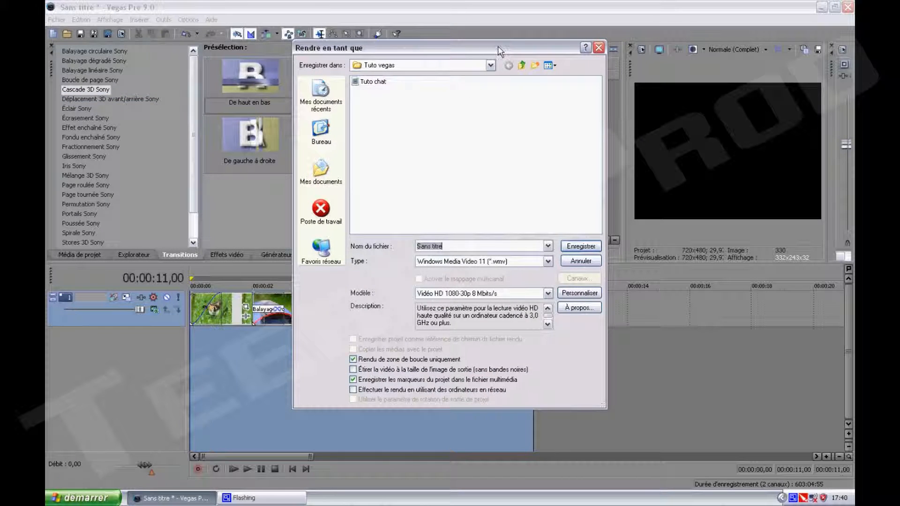
Set the render destination to the Tuto vegas folder and name the output file "Tuto 2".
{"action": "left_click_drag", "start_coordinate": [497, 48], "coordinate": [390, 51]}
{"action": "left_click", "coordinate": [384, 68]}
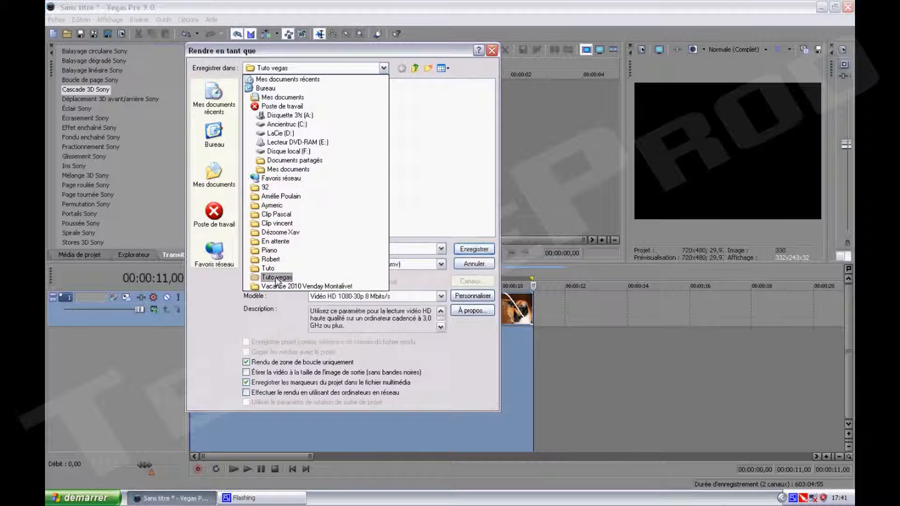
{"action": "left_click", "coordinate": [276, 280]}
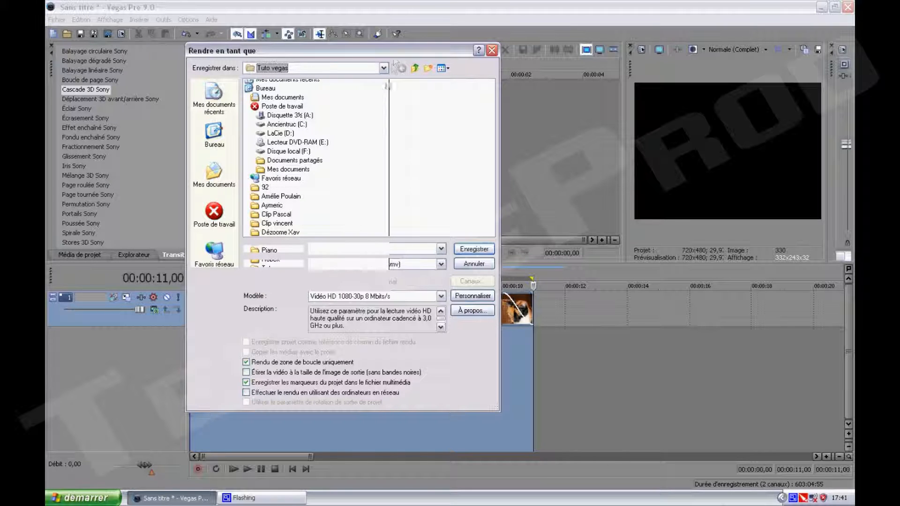
{"action": "left_click", "coordinate": [356, 249]}
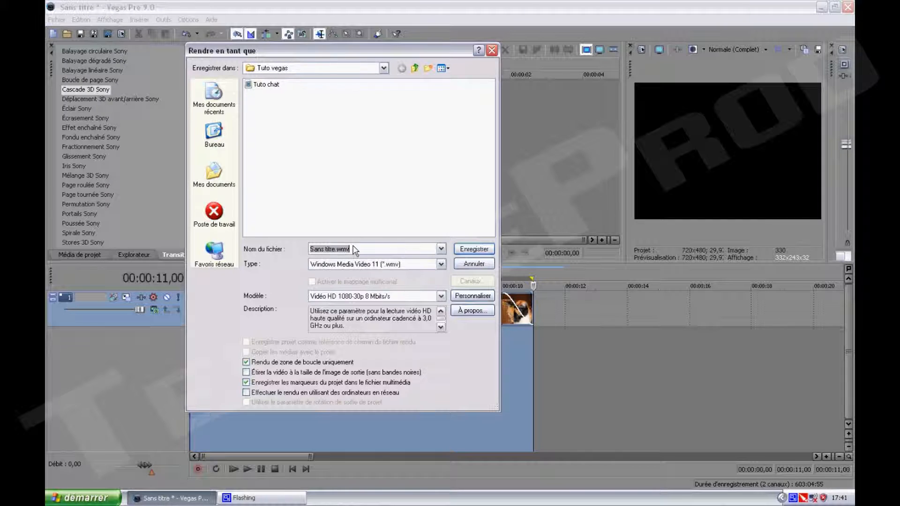
{"action": "type", "text": "Tuto"}
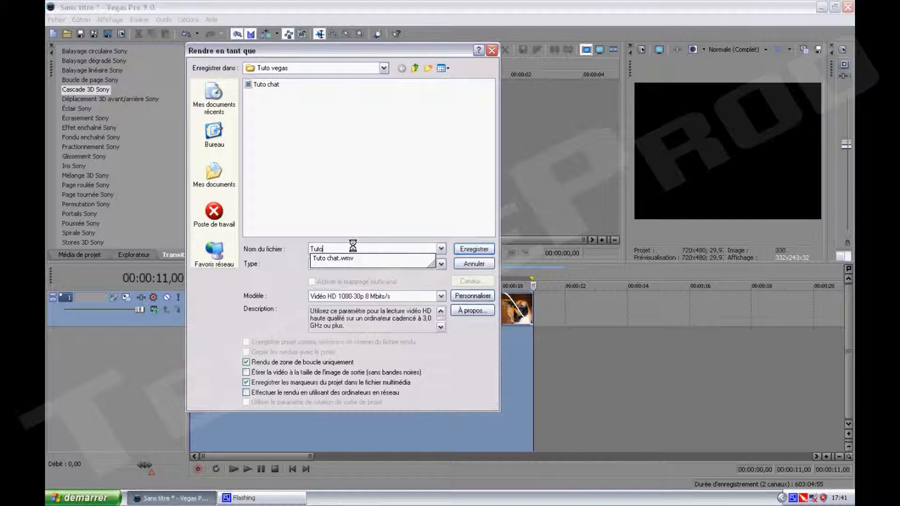
{"action": "type", "text": " 2"}
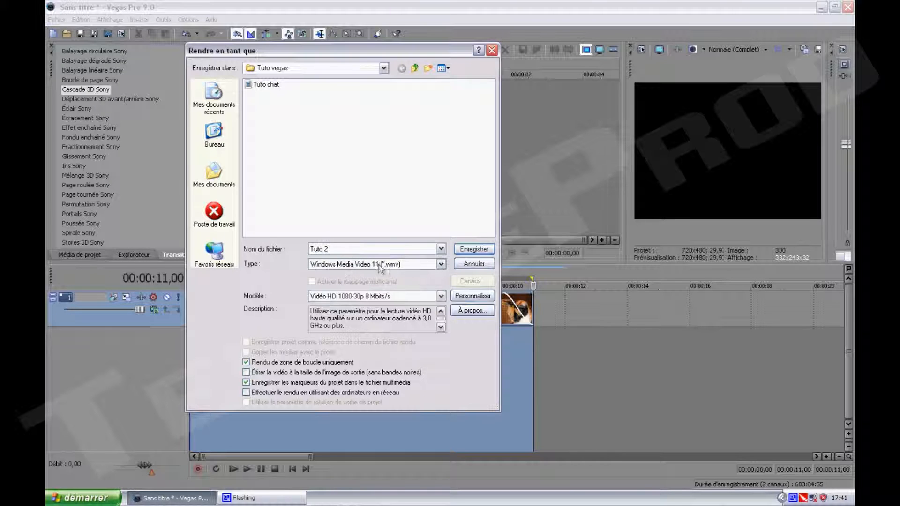
Render the loop region as Windows Media Video 11 (*.wmv) using the template "Modèle par défaut".
{"action": "left_click", "coordinate": [441, 265]}
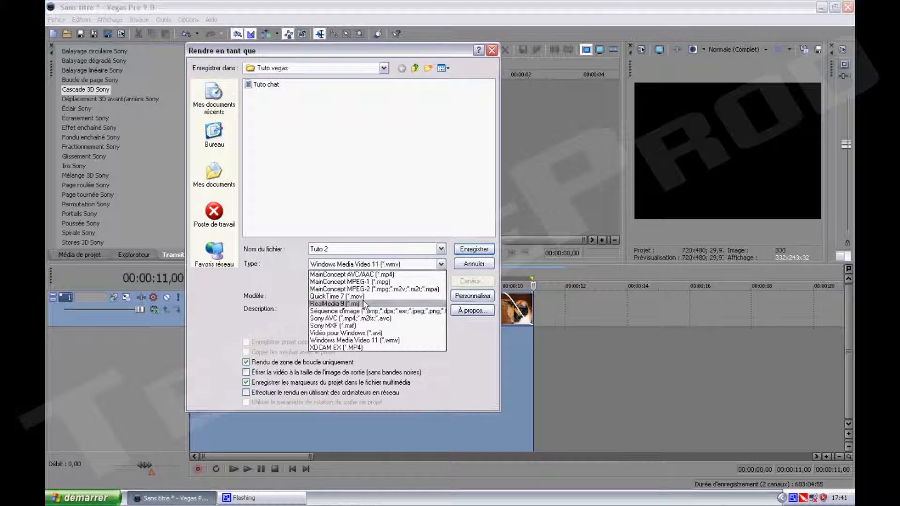
{"action": "left_click", "coordinate": [441, 264]}
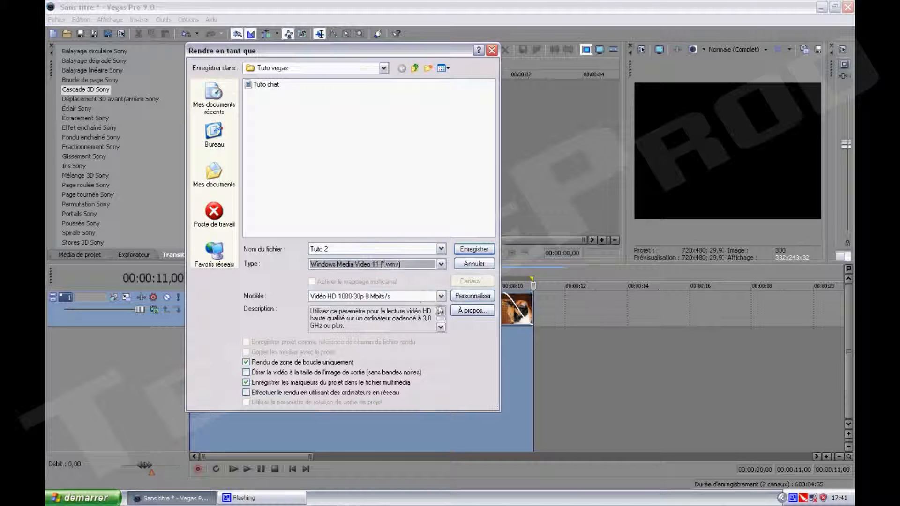
{"action": "left_click", "coordinate": [441, 296]}
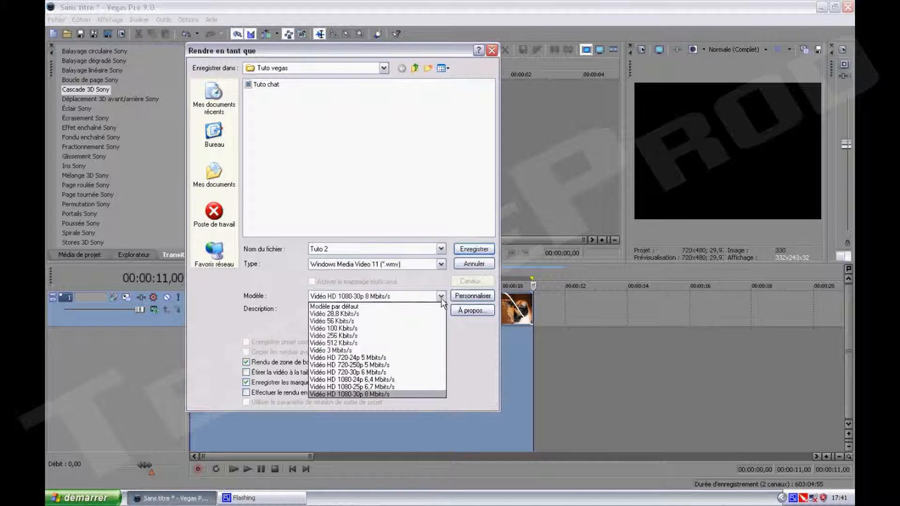
{"action": "left_click", "coordinate": [354, 307]}
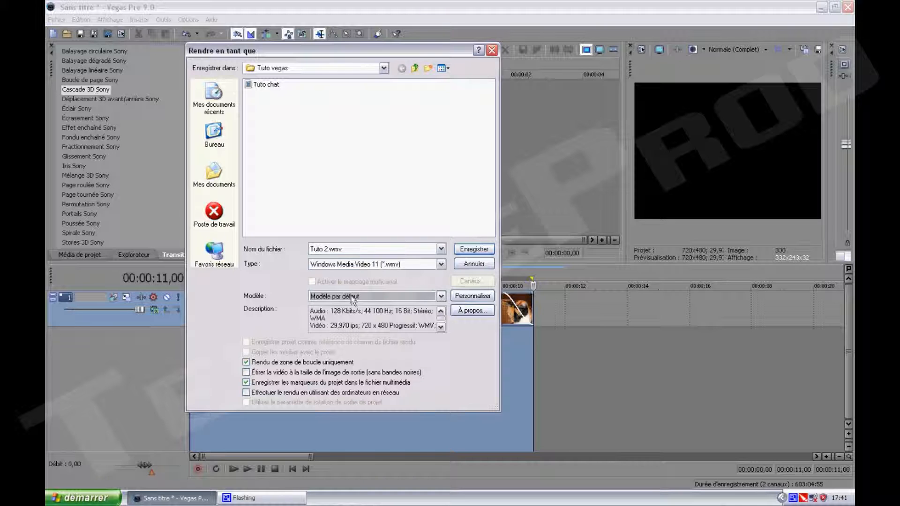
{"action": "left_click", "coordinate": [474, 250]}
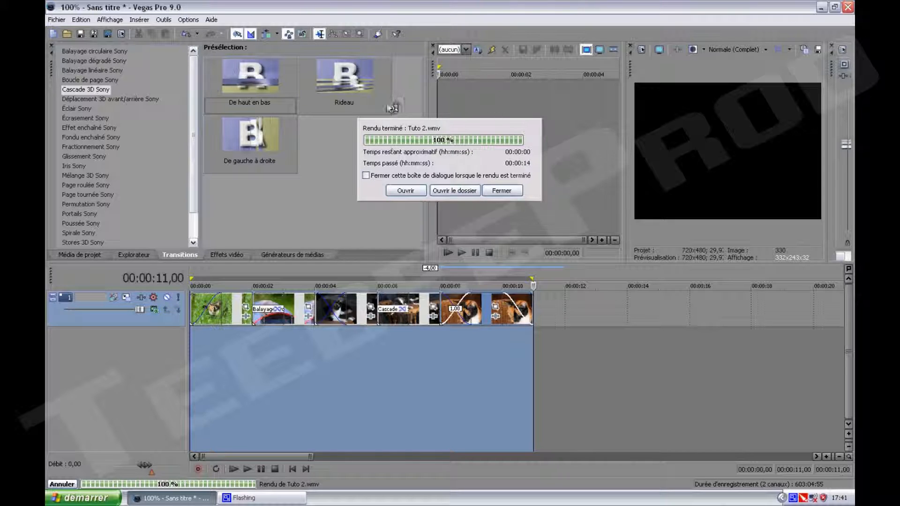
Play the rendered Tuto 2.wmv in Windows Media Player, and close the player to return to Vegas Pro.
{"action": "left_click", "coordinate": [407, 191]}
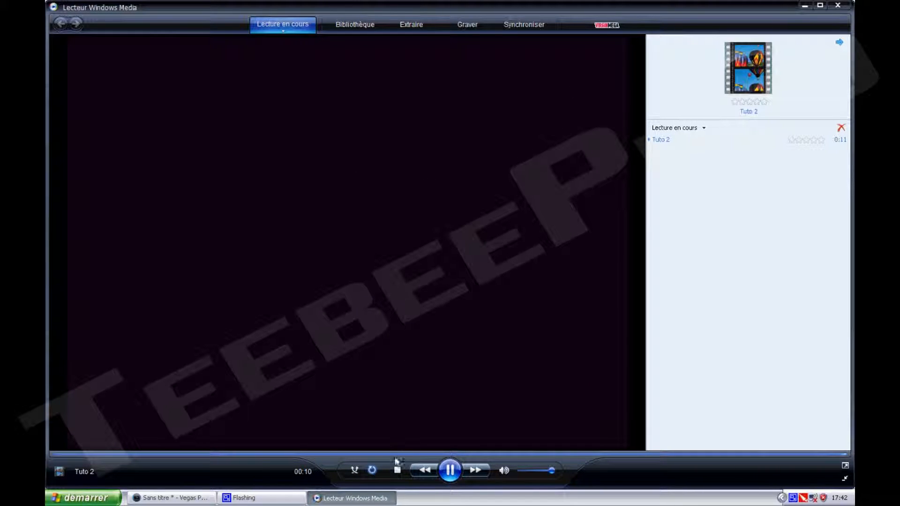
{"action": "left_click", "coordinate": [838, 5]}
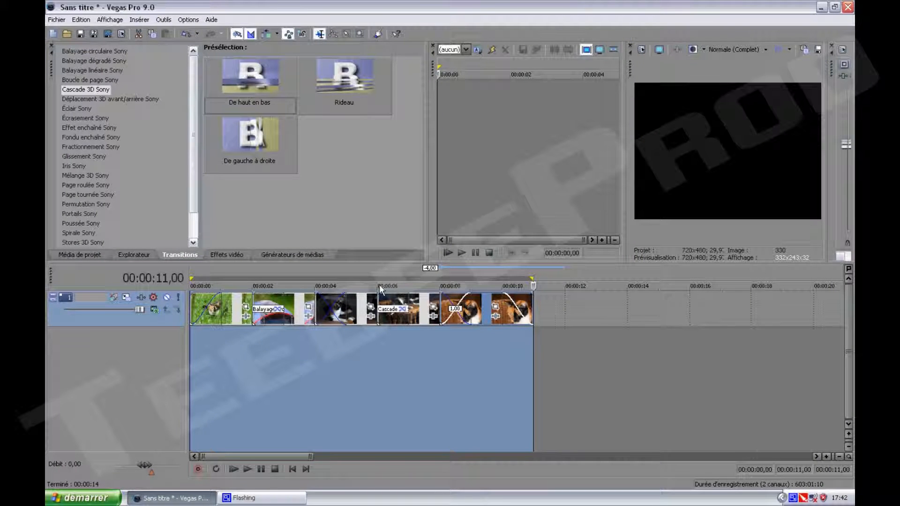